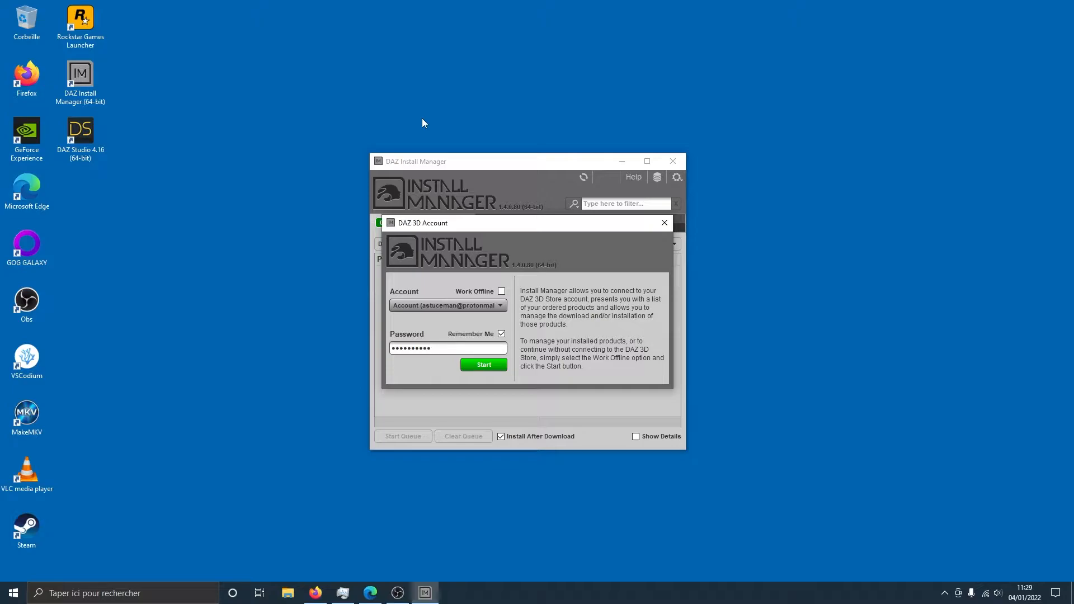
- Sign in with the saved DAZ 3D account and look over the configuration settings choices
left_click(498, 368)
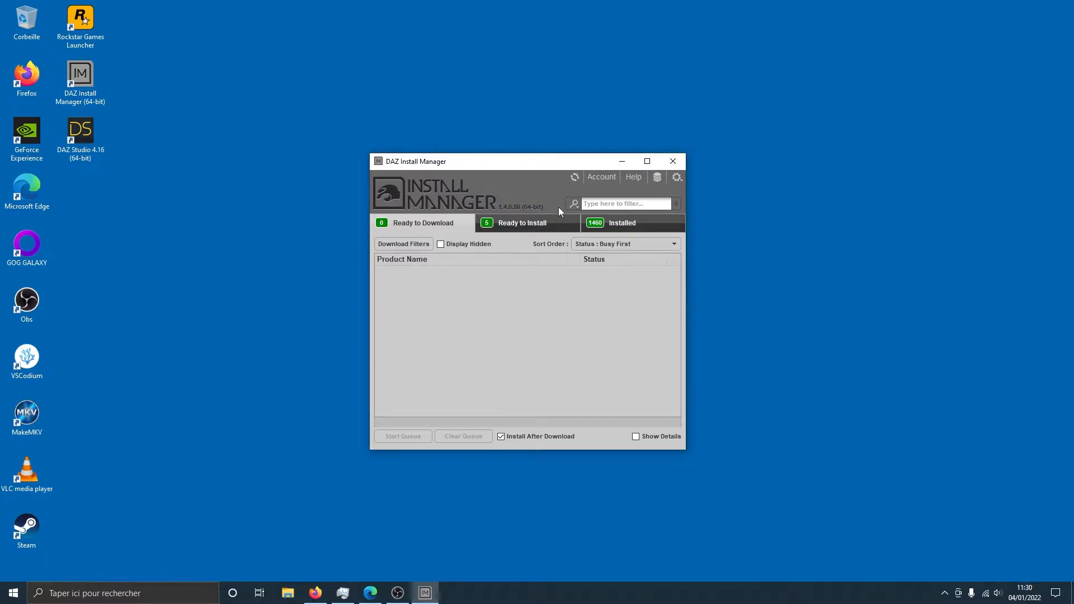
left_click(676, 179)
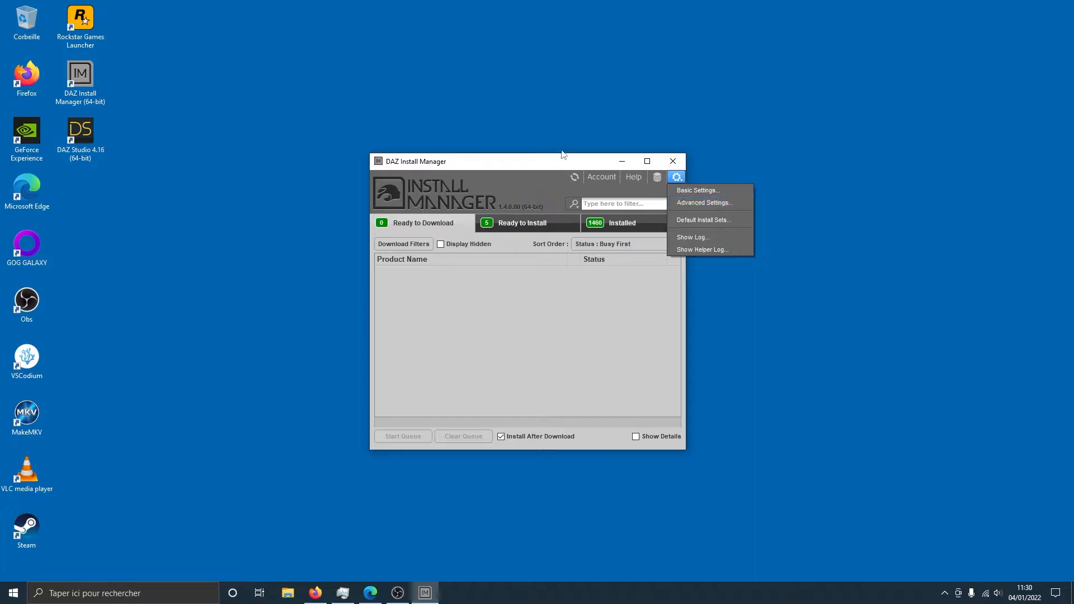
left_click(601, 167)
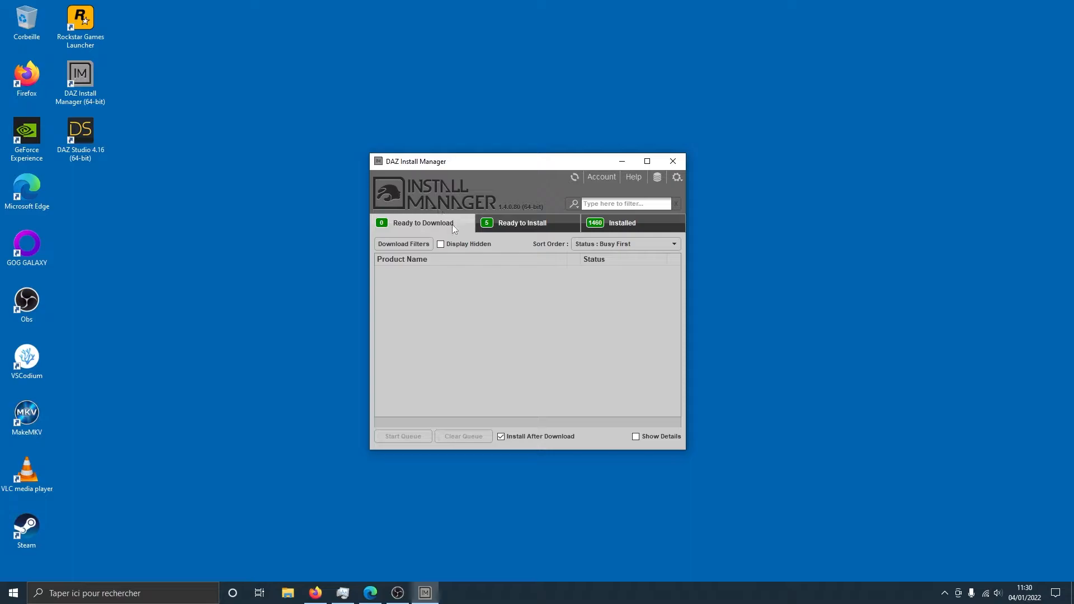
- Look through the packages that are ready to install and installed, and return to those ready to download
left_click(508, 225)
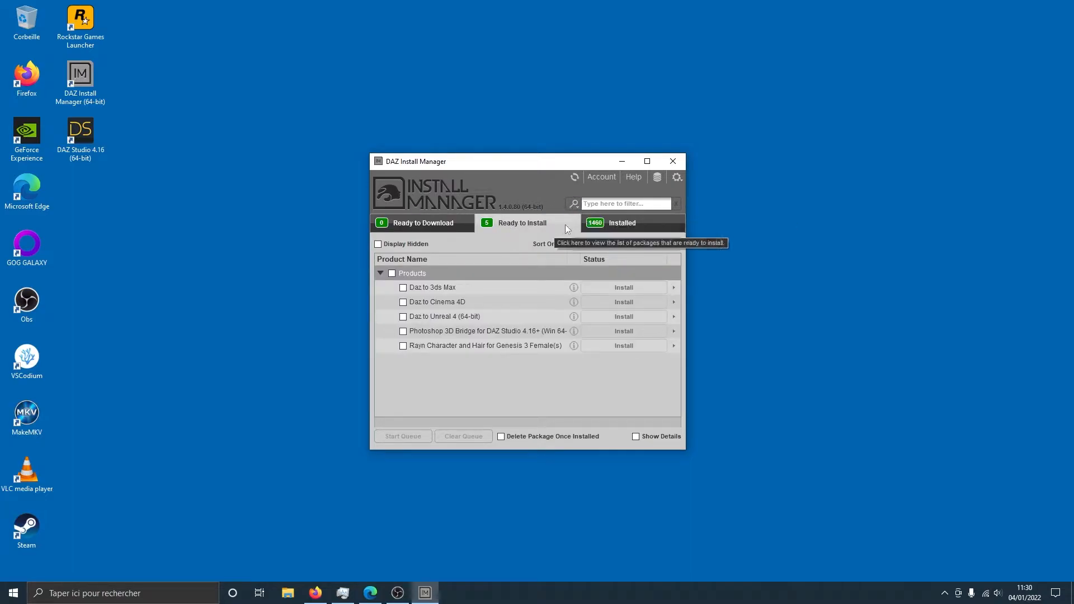
left_click(620, 229)
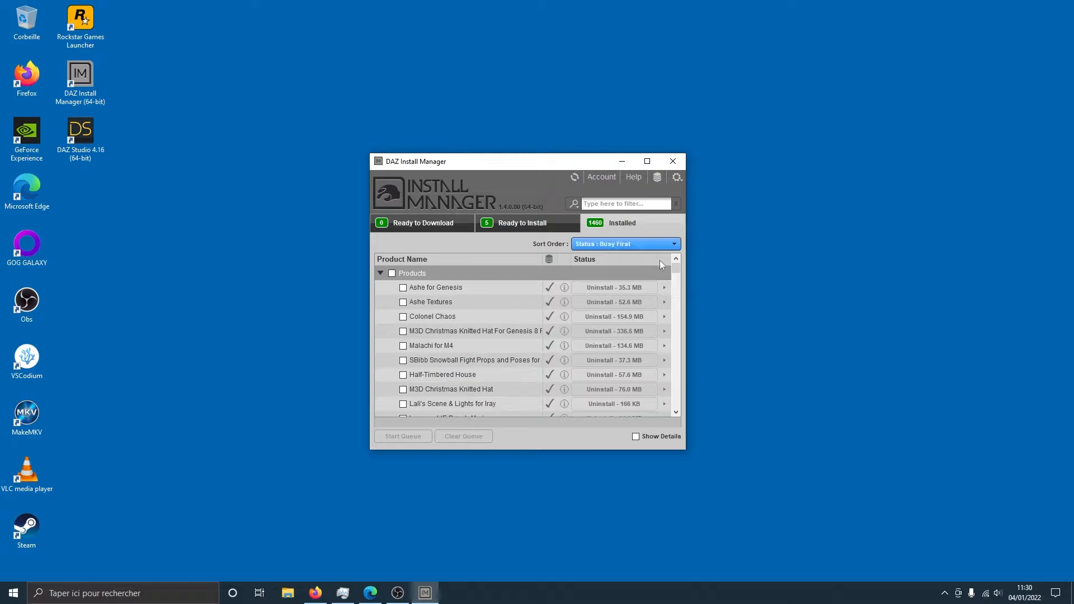
left_click(449, 218)
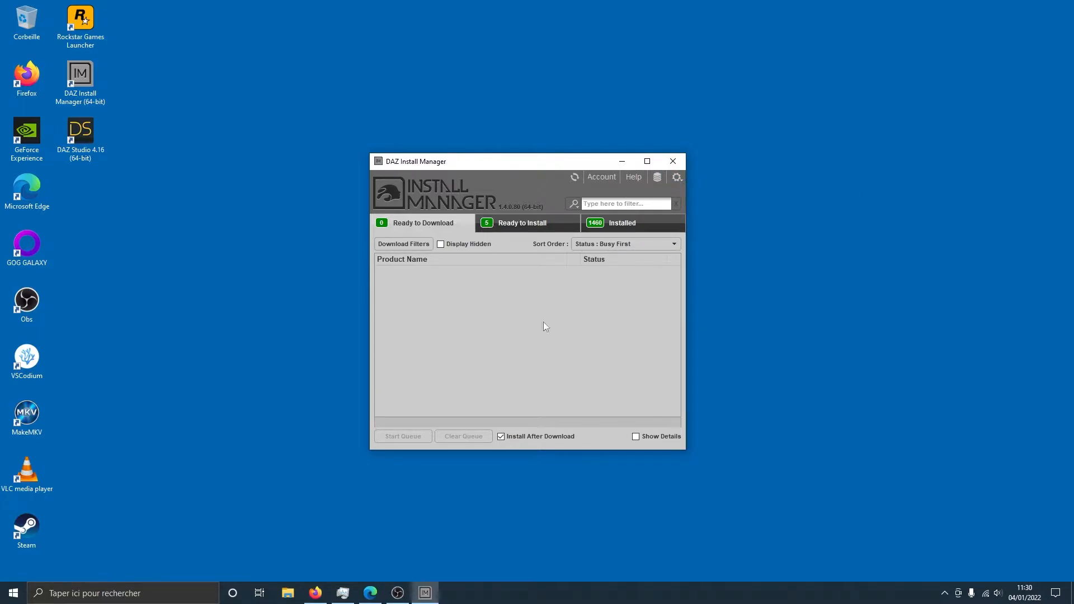
- Examine the sort order choices for the ready-to-download and installed package lists, leaving the order as it is
left_click(608, 248)
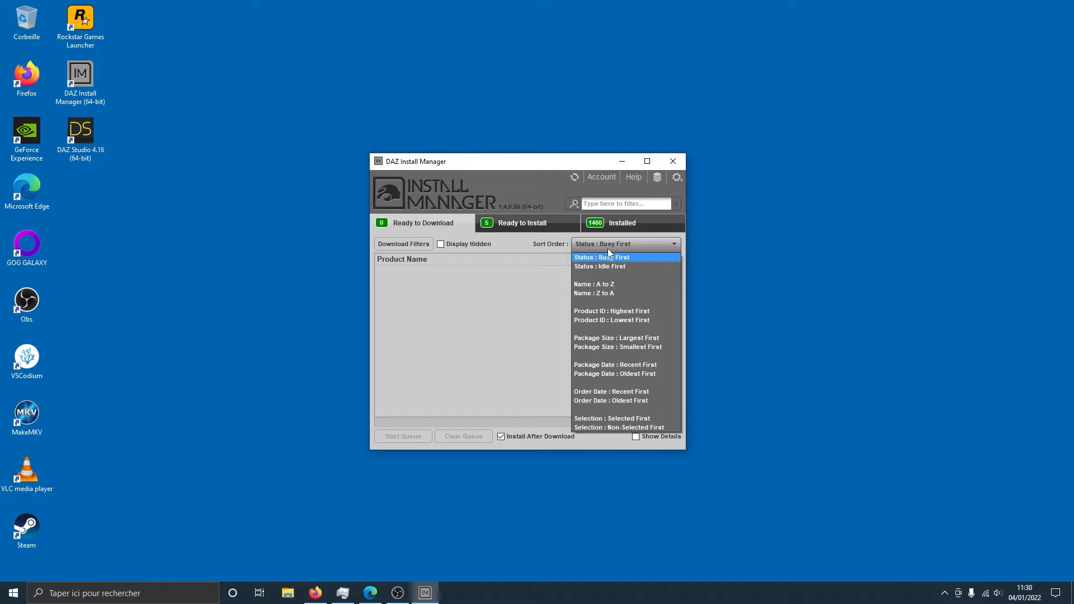
left_click(618, 222)
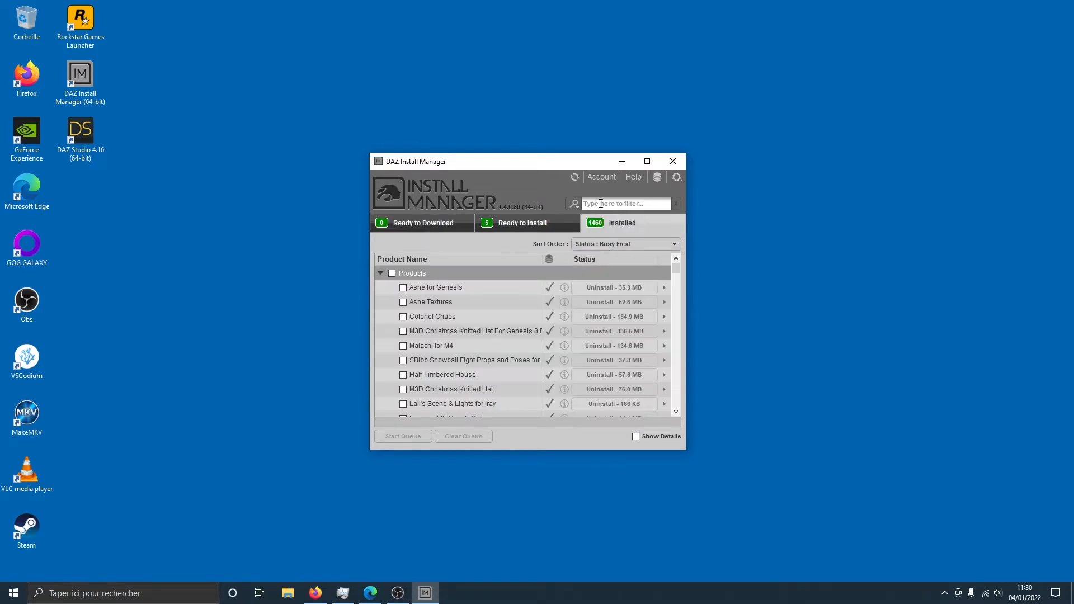
left_click(602, 250)
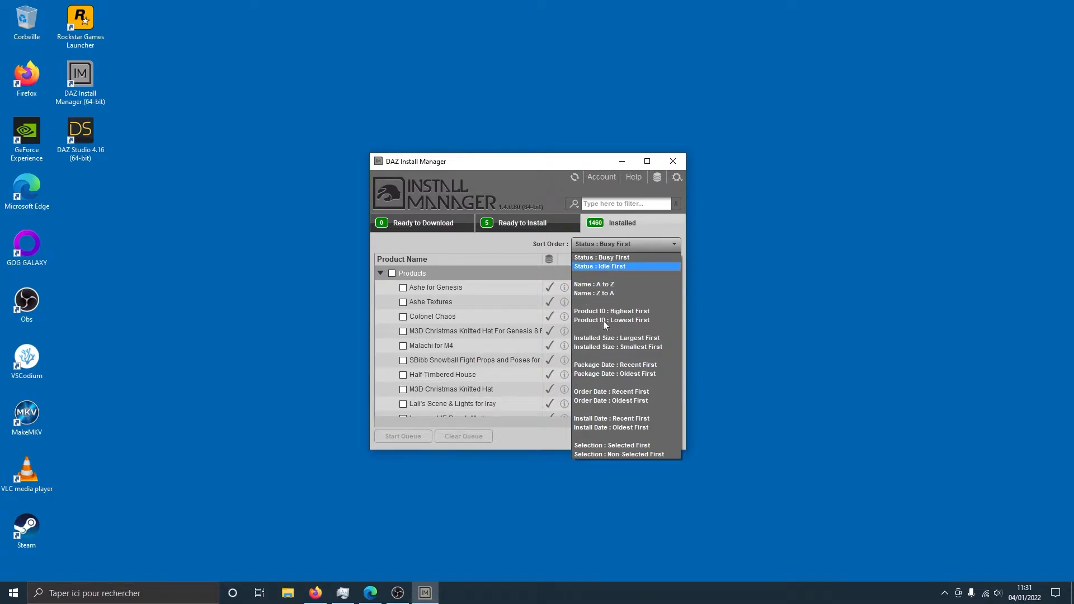
left_click(526, 247)
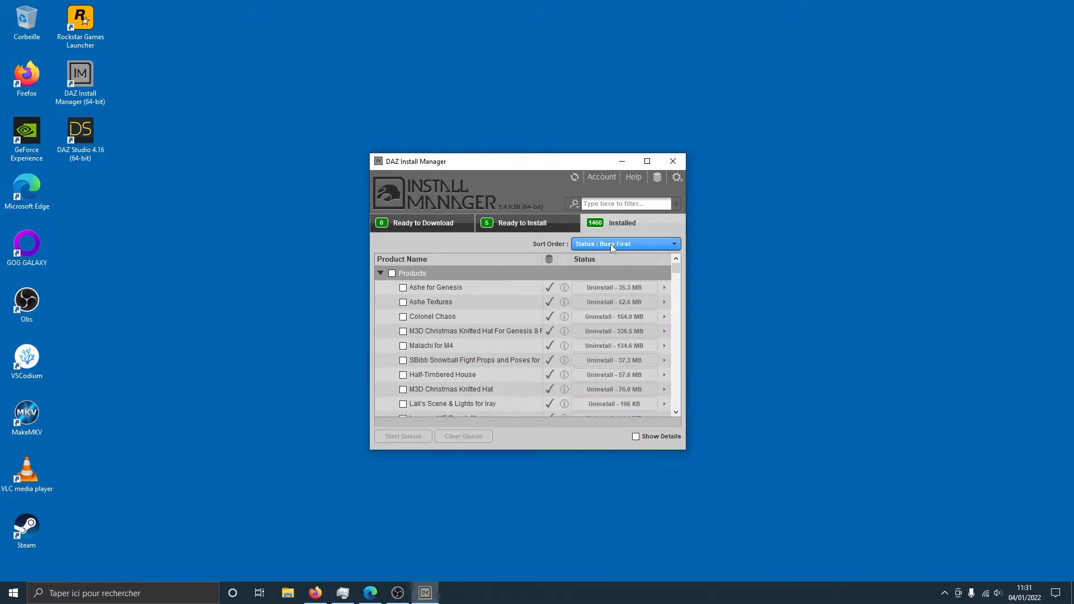
left_click(609, 203)
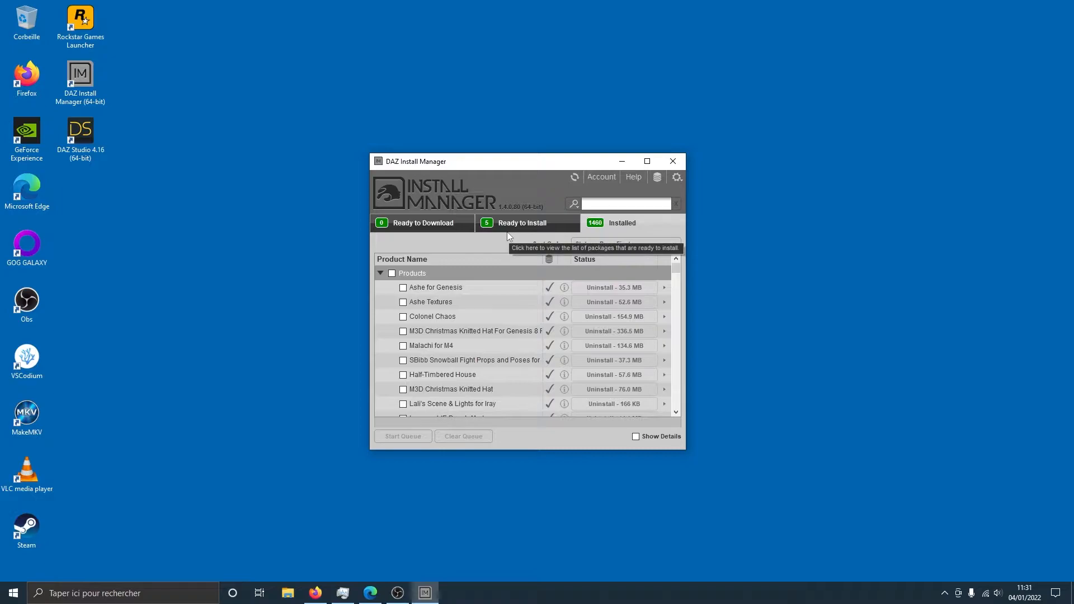
- Show the package details for several installed products, including Ashe Textures and the SBibb Snowball Fight props, and hide the details again
left_click(651, 439)
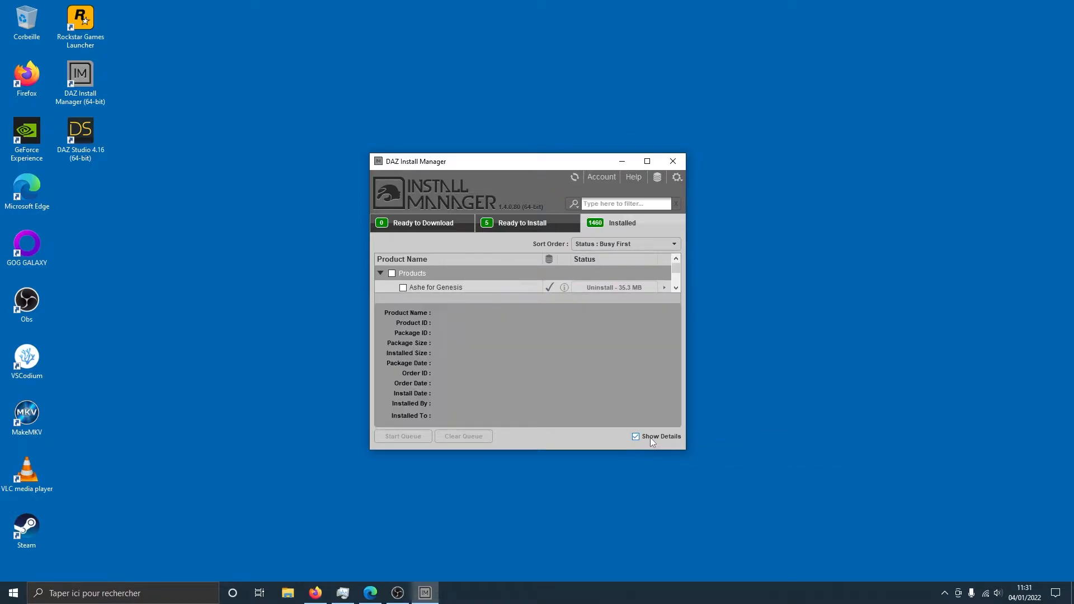
scroll(502, 284, "down", 1)
left_click(502, 284)
scroll(493, 282, "down", 5)
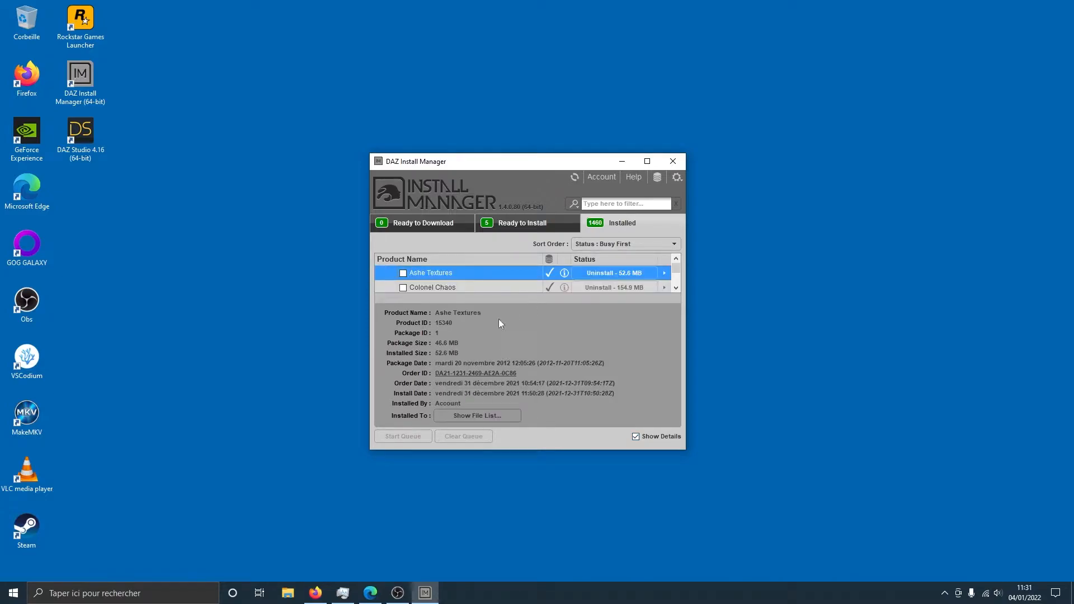
left_click(486, 279)
scroll(488, 288, "down", 1)
left_click(489, 288)
scroll(488, 288, "down", 1)
mouse_move(686, 450)
left_mouse_down()
mouse_move(727, 502)
mouse_move(794, 542)
mouse_move(732, 471)
mouse_move(814, 536)
mouse_move(883, 564)
mouse_move(687, 449)
left_mouse_up()
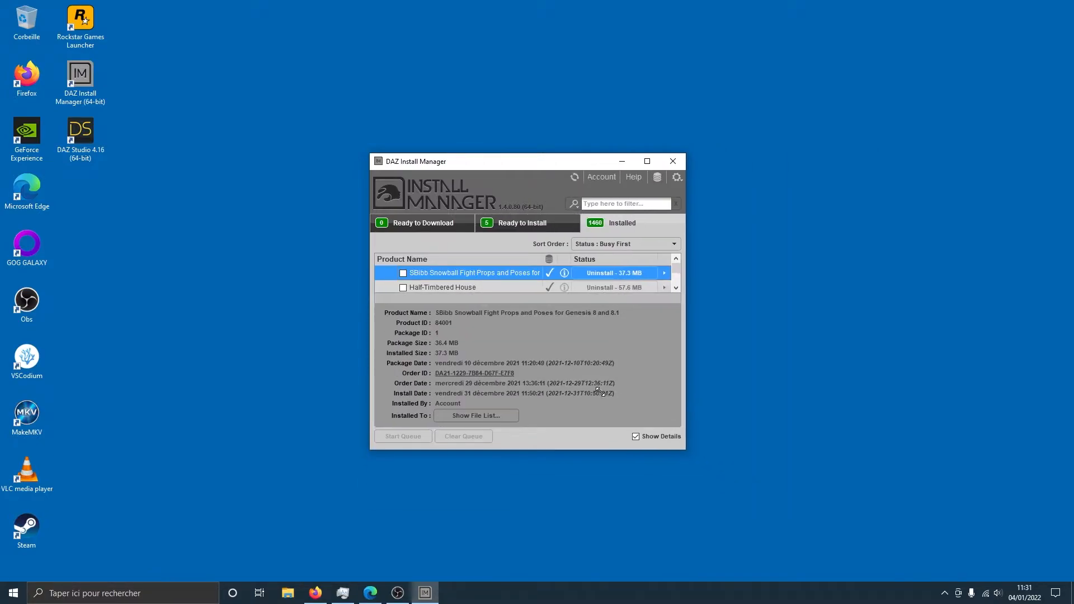
left_click(671, 437)
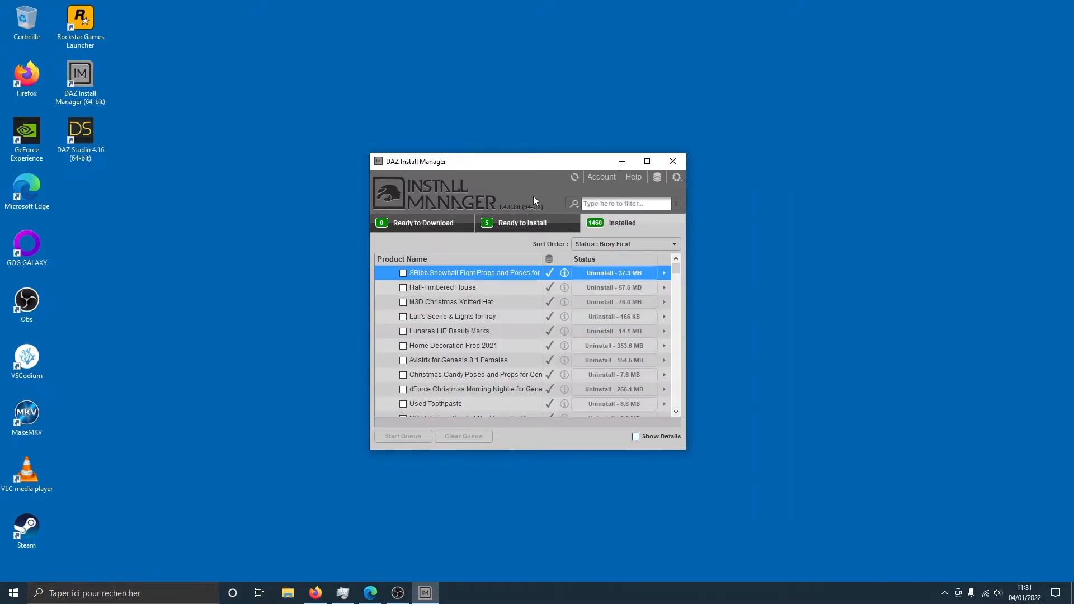
- Compare the ready-to-install, installed and ready-to-download lists, checking the option to delete packages once installed
left_click(522, 225)
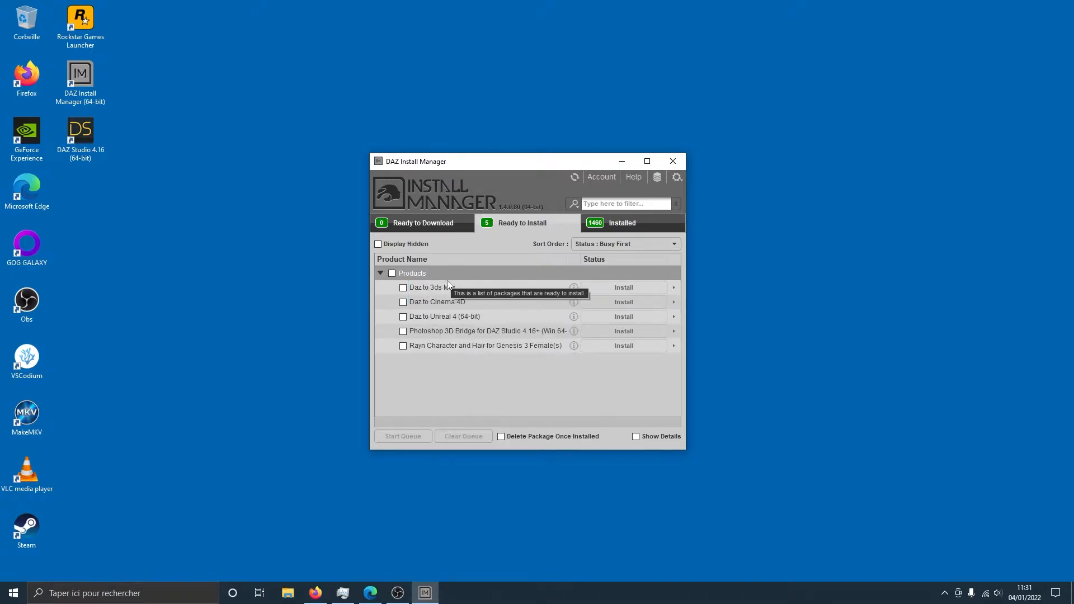
mouse_move(446, 292)
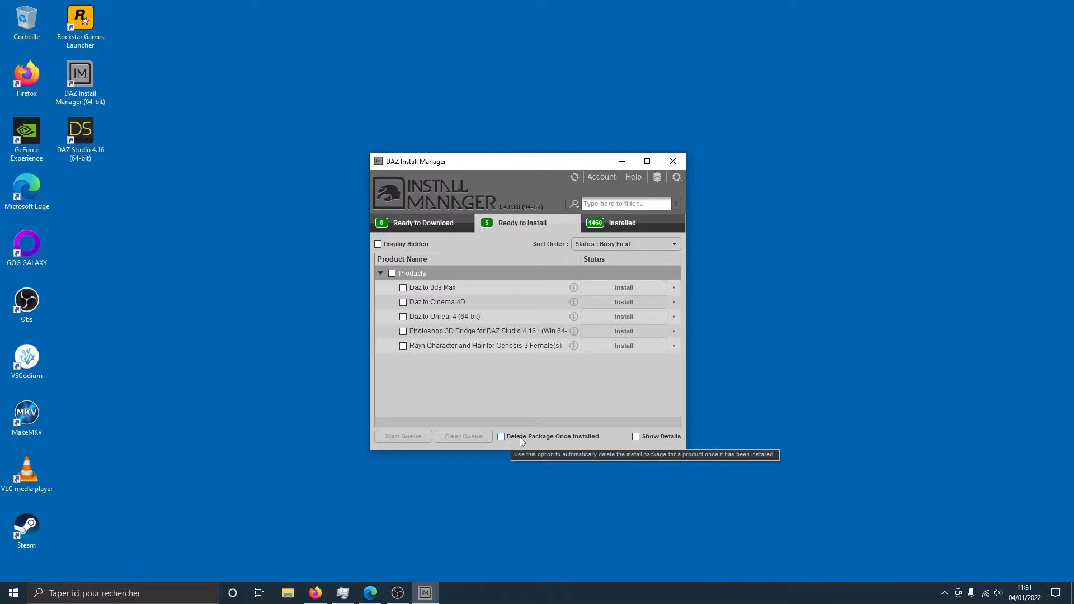
left_click(612, 223)
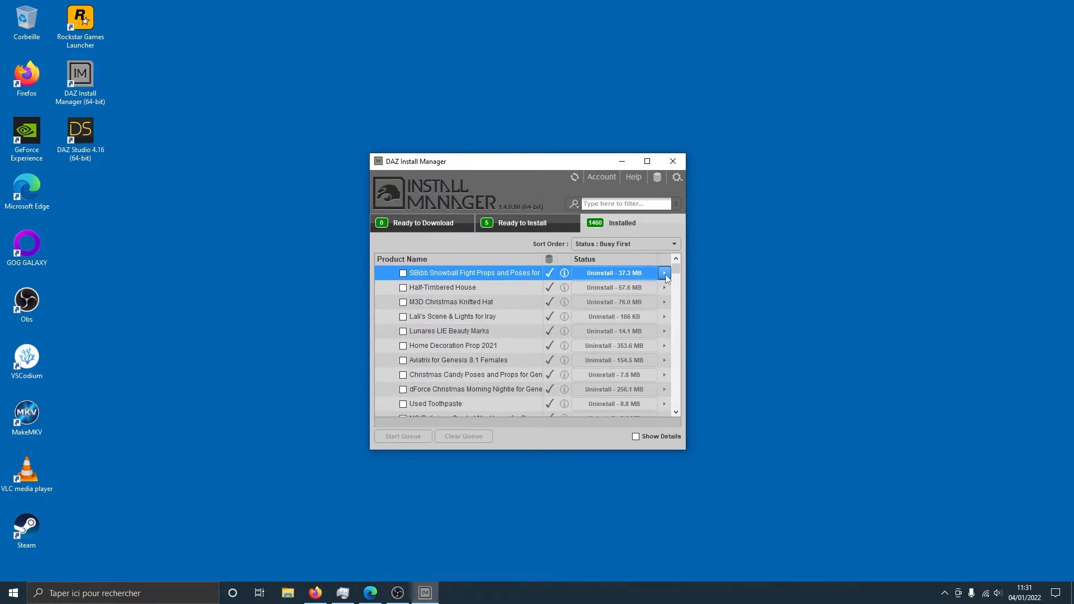
left_click(434, 227)
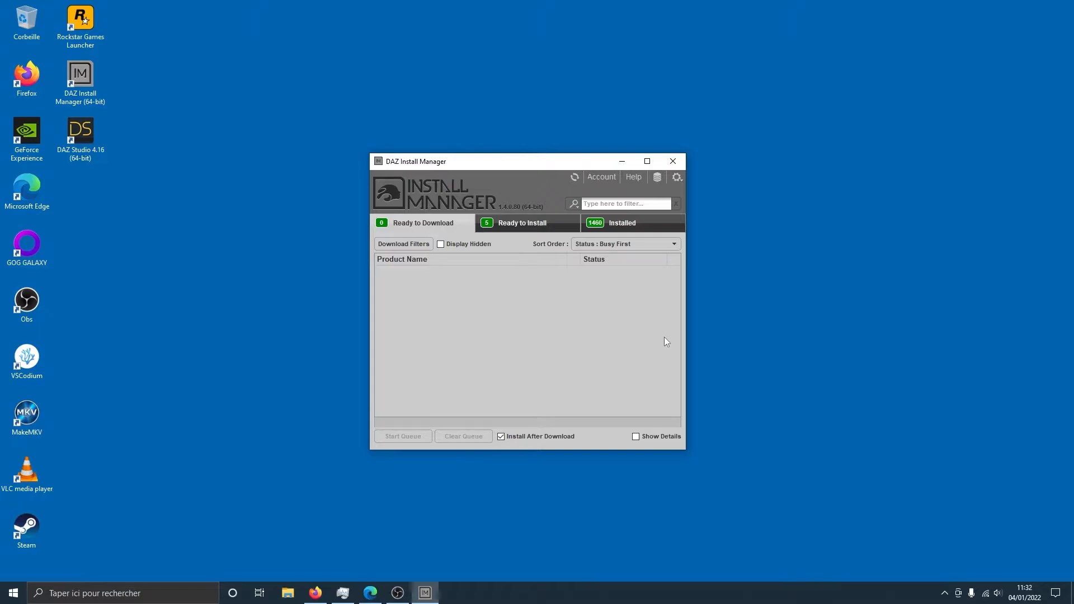
left_click(510, 228)
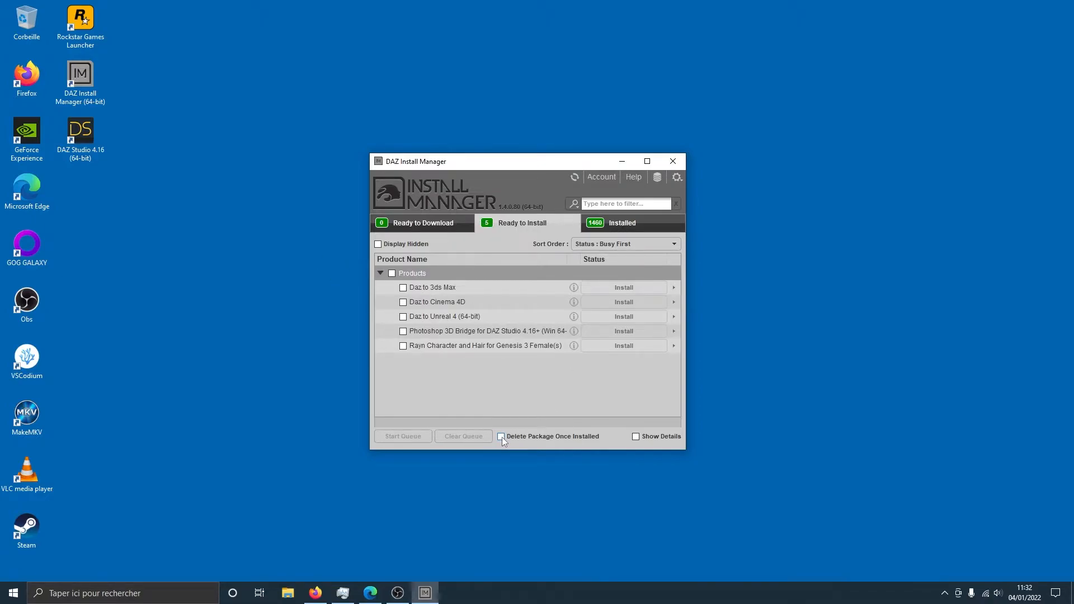
left_click(432, 224)
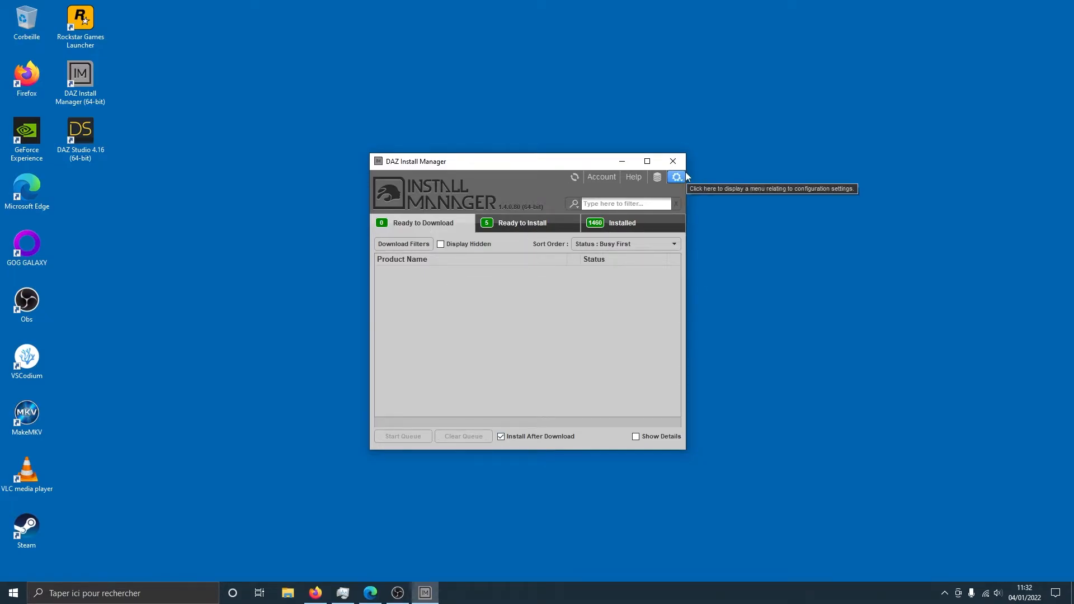
- Refresh the product lists, and check the DAZ 3D account sign-in options without logging in again
left_click(576, 178)
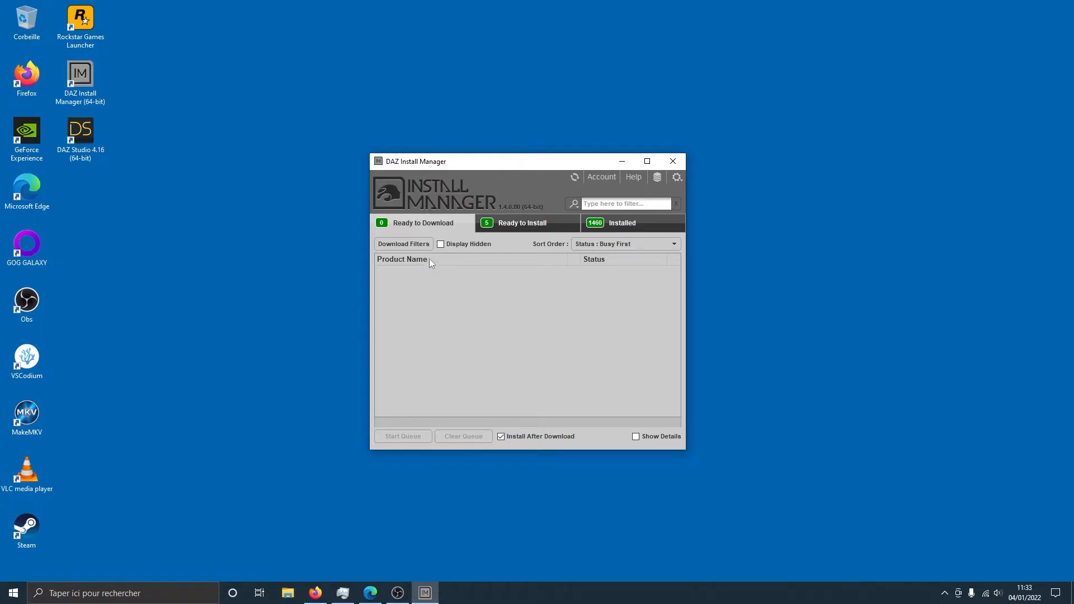
left_click(573, 177)
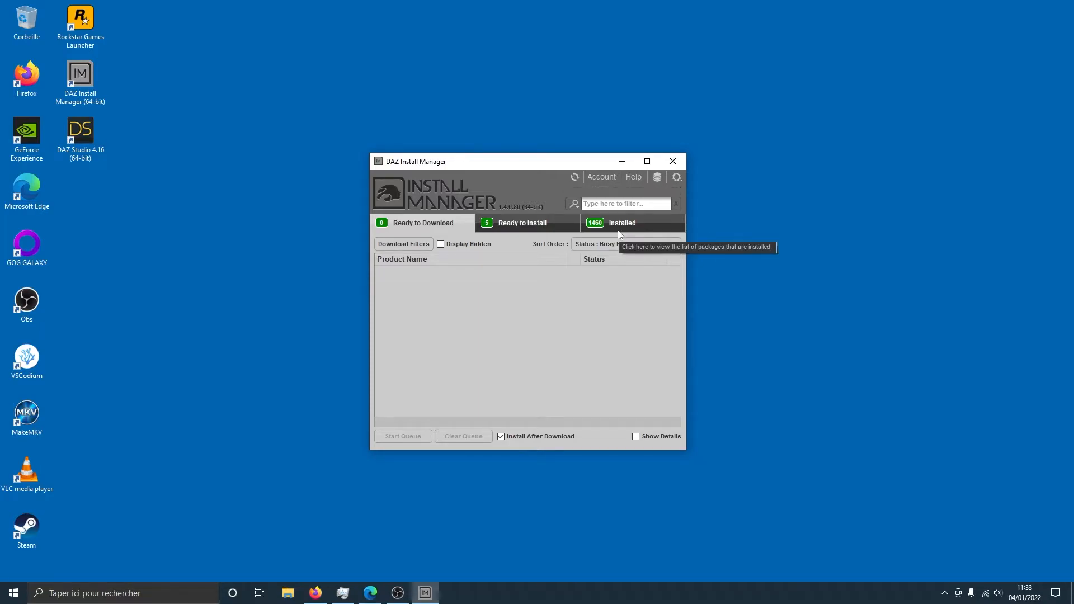
left_click(610, 178)
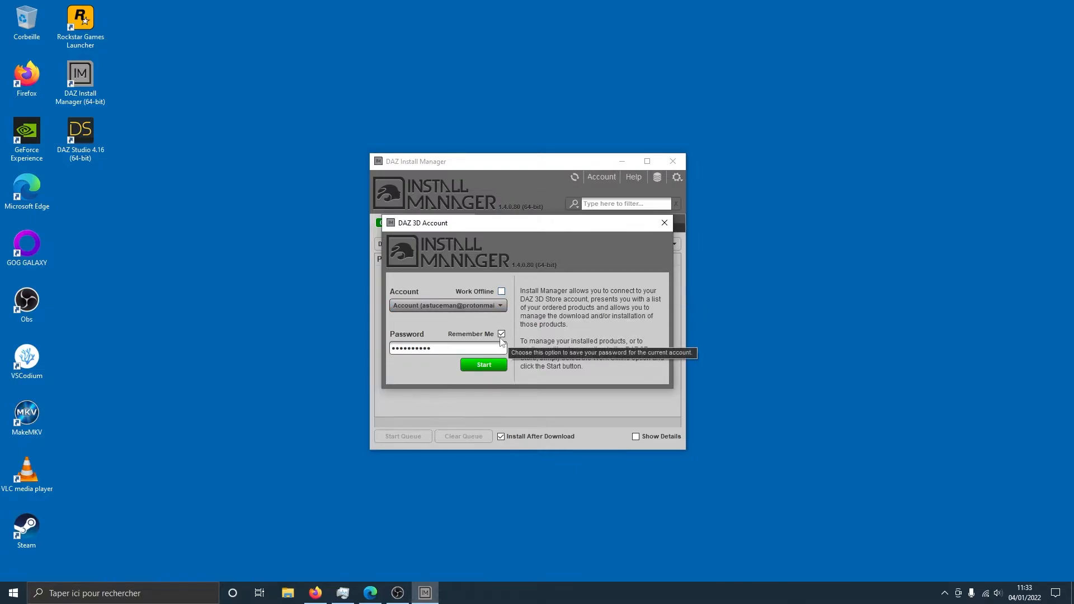
left_click(665, 224)
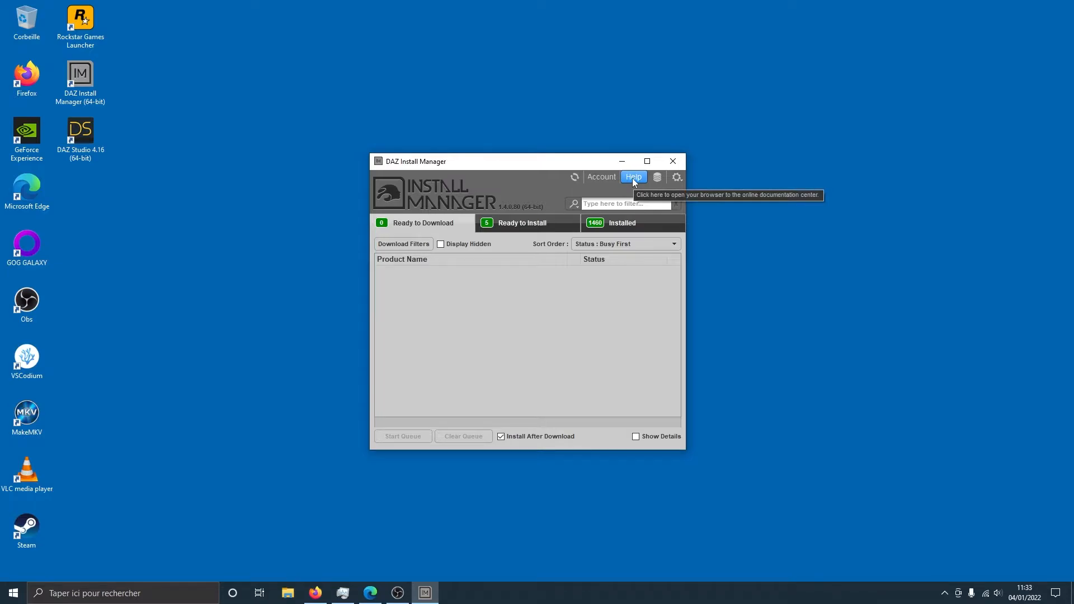
- View the stop mode option for the CMS and dismiss the dialog without accepting it
left_click(674, 177)
left_click(557, 309)
left_click(618, 279)
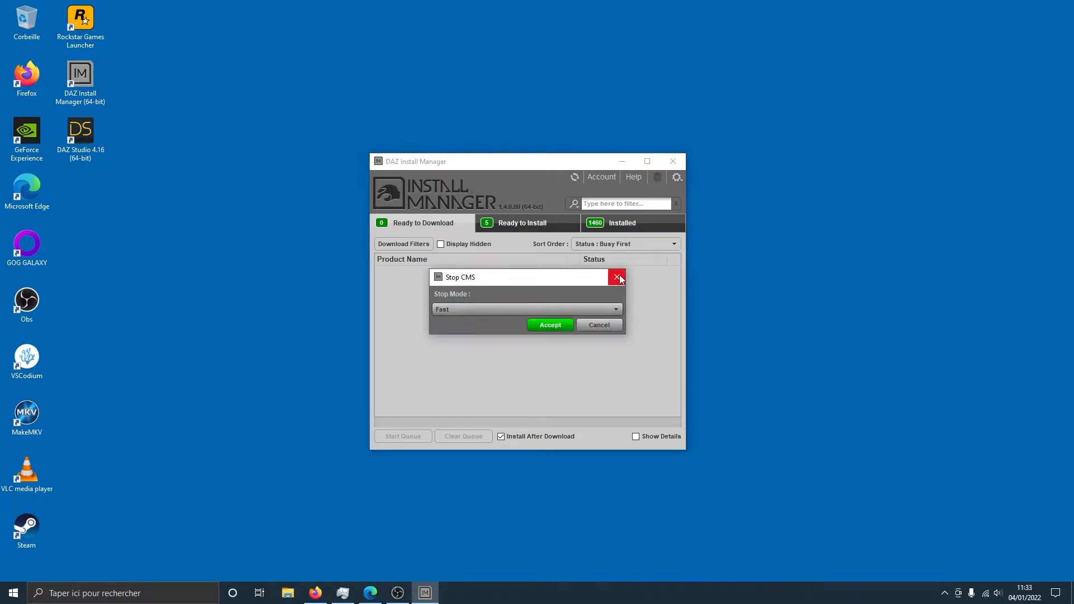
left_click(619, 278)
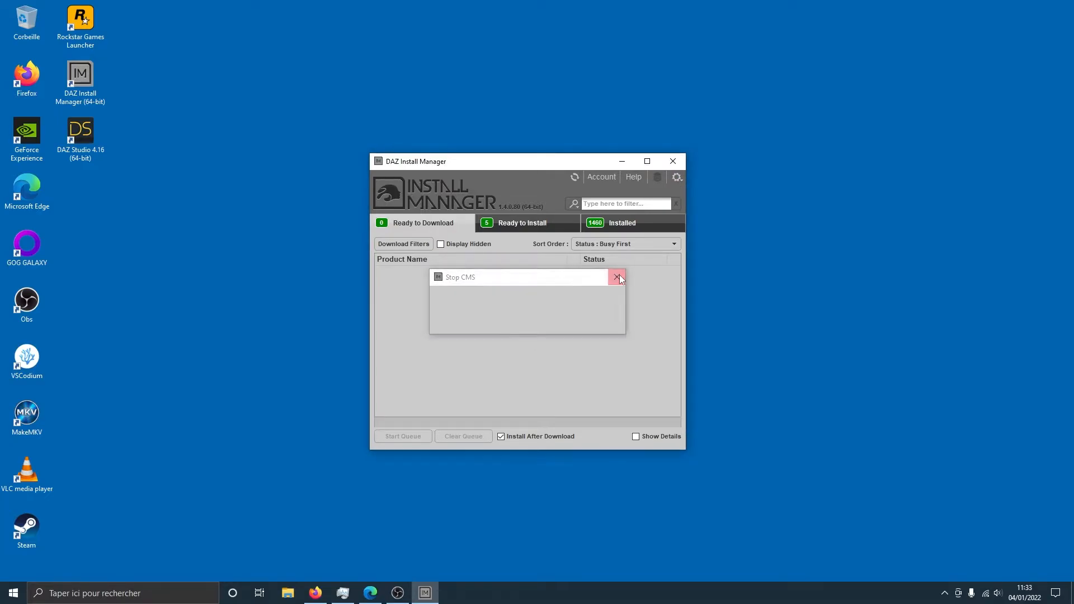
- Review the DAZ Studio components in the Default Install Sets and close the dialog
left_click(677, 177)
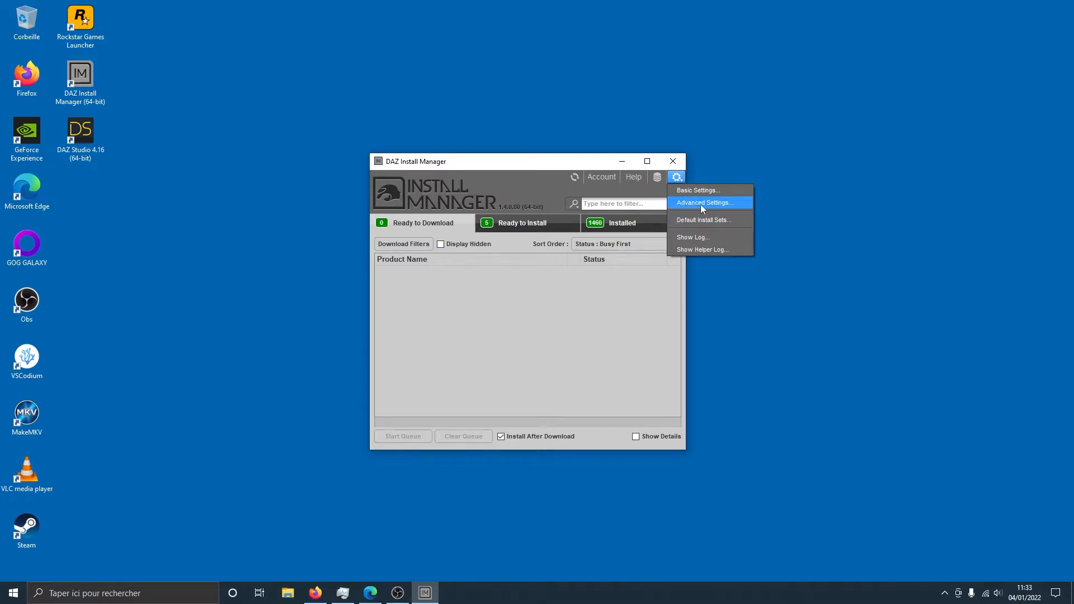
left_click(695, 219)
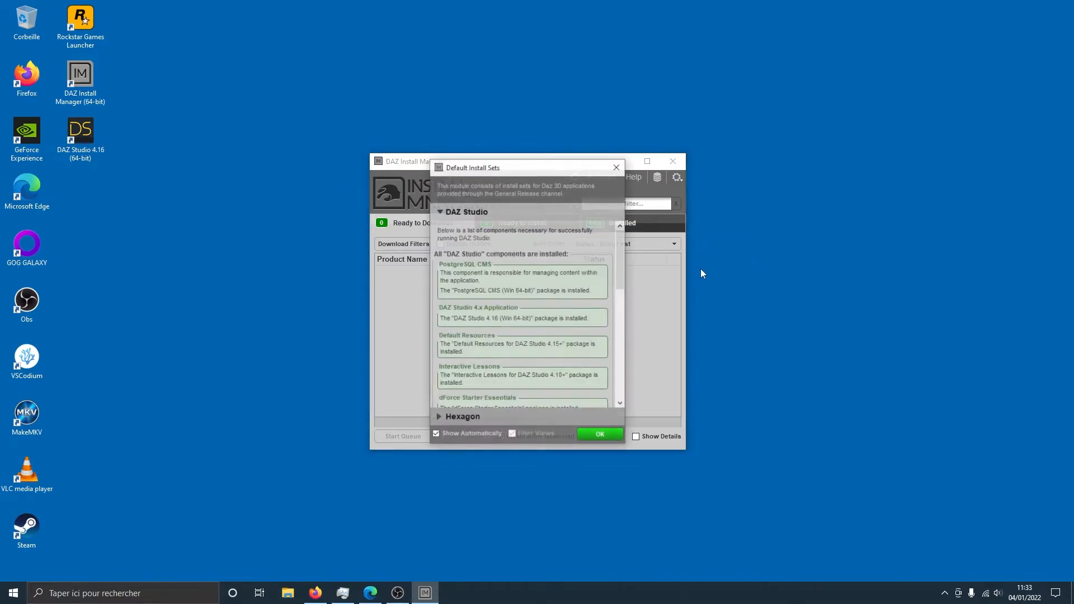
left_click_drag(623, 250, 646, 247)
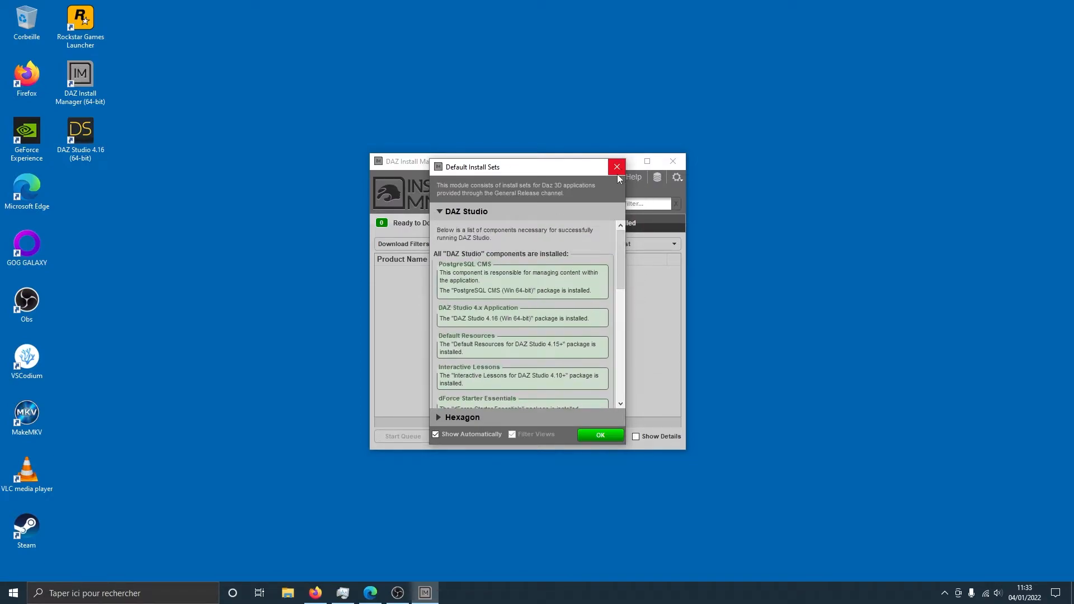
scroll(560, 280, "down", 10)
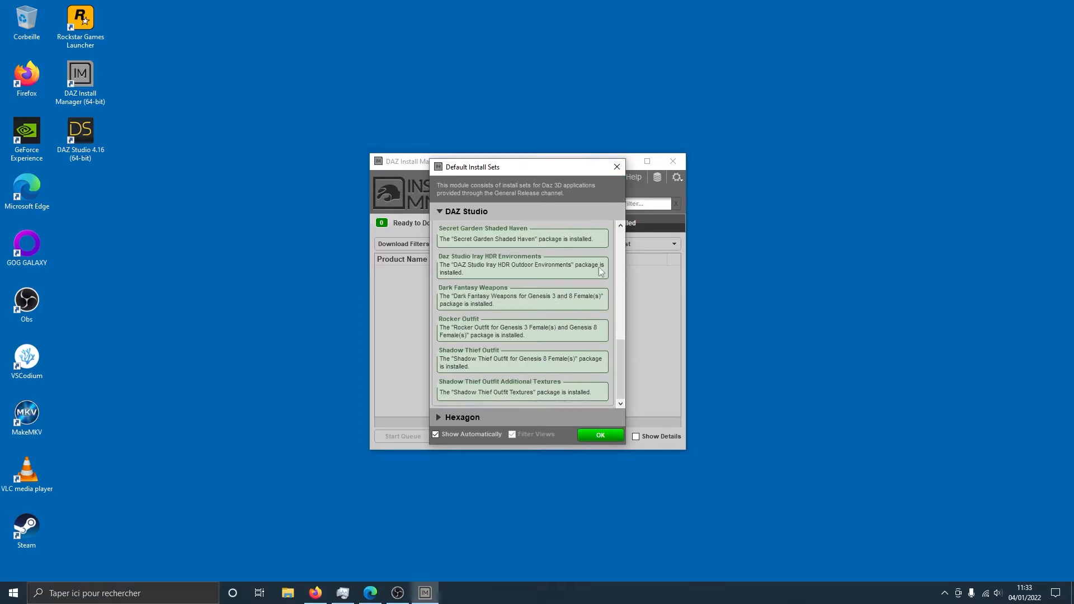
scroll(578, 328, "up", 10)
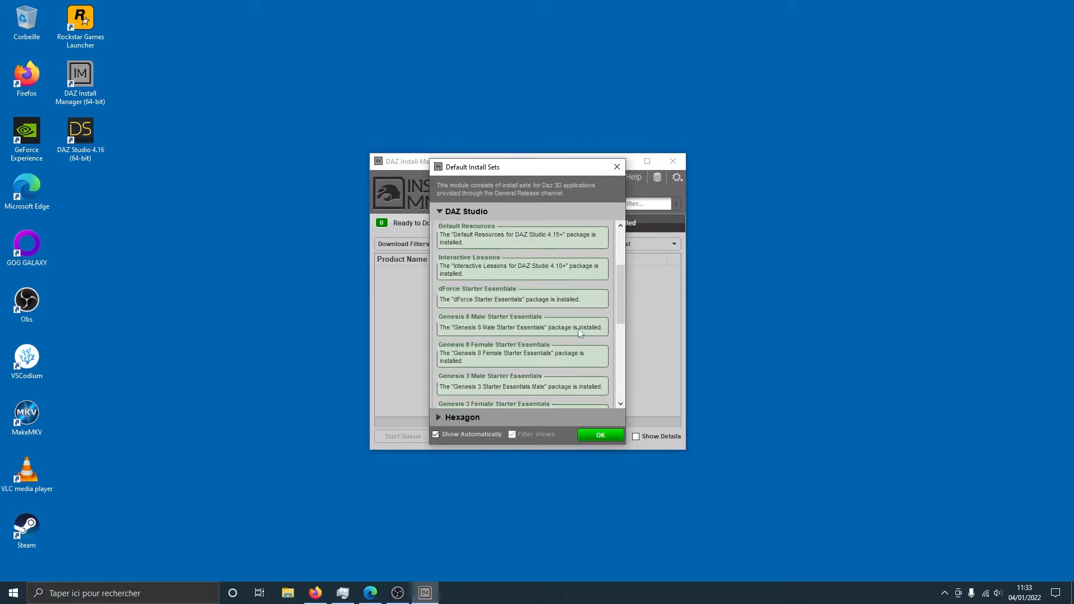
left_click(616, 168)
- Review the Advanced Settings for accounts, downloads, installation paths and applications
left_click(677, 178)
left_click(696, 204)
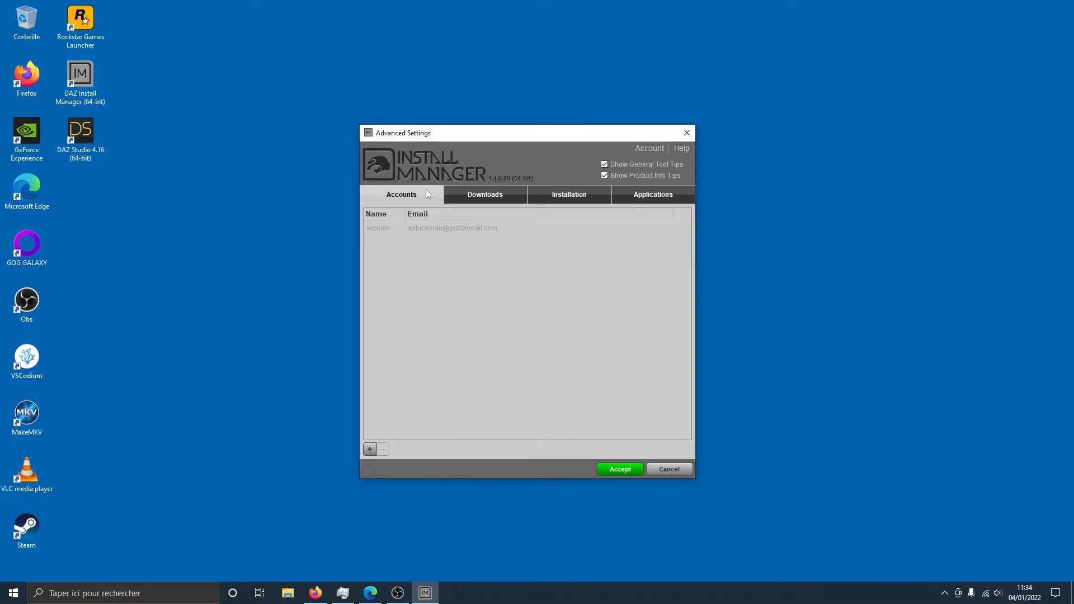
left_click(473, 197)
left_click(569, 194)
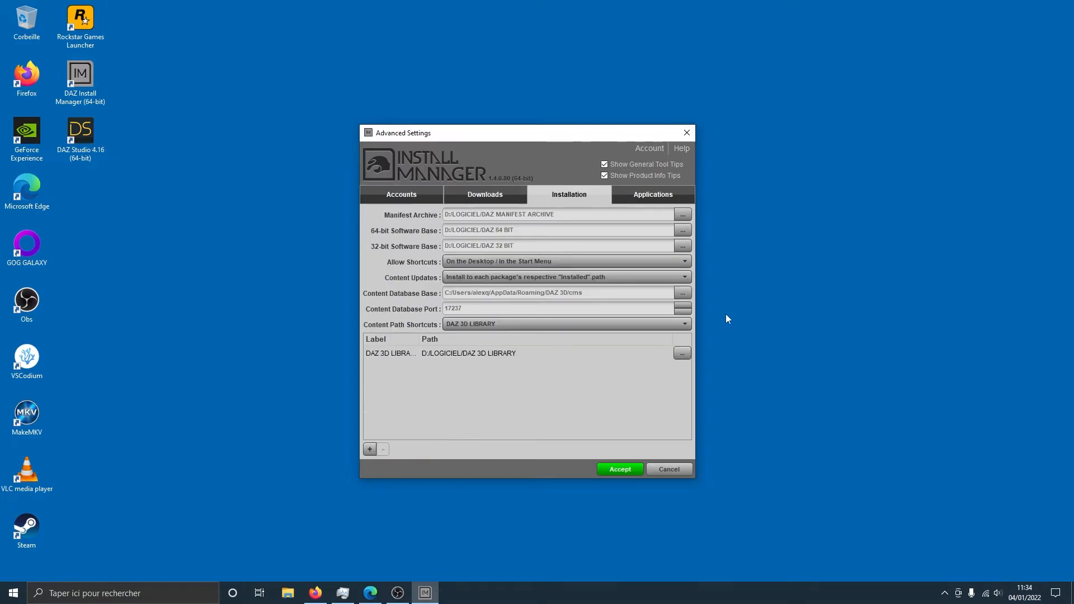
left_click(665, 196)
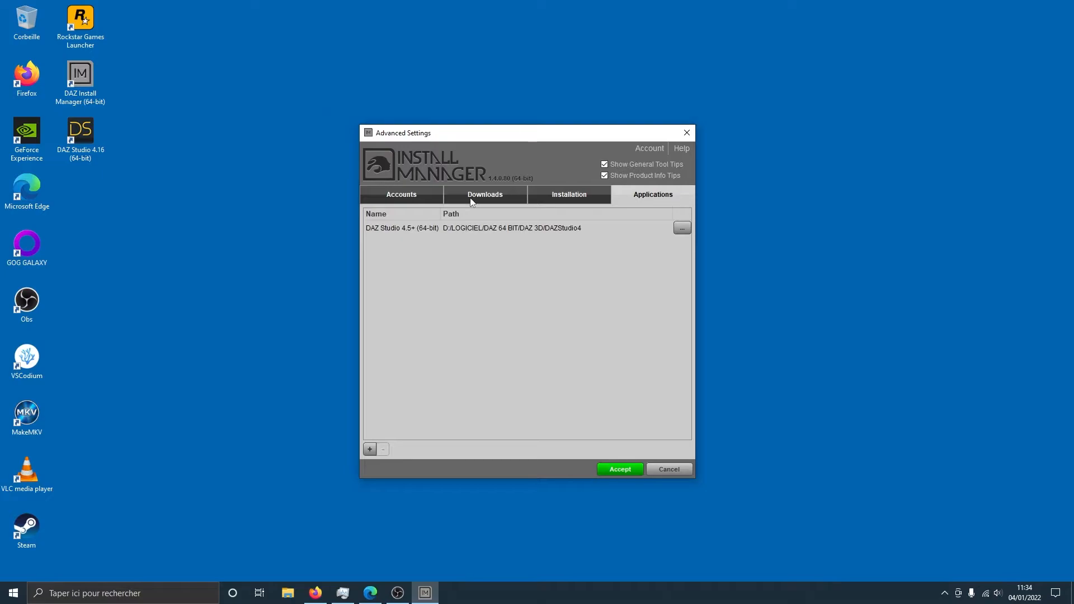
- View the Add Account form in the Accounts settings and cancel it without entering anything
left_click(449, 195)
left_click(430, 195)
left_click(370, 448)
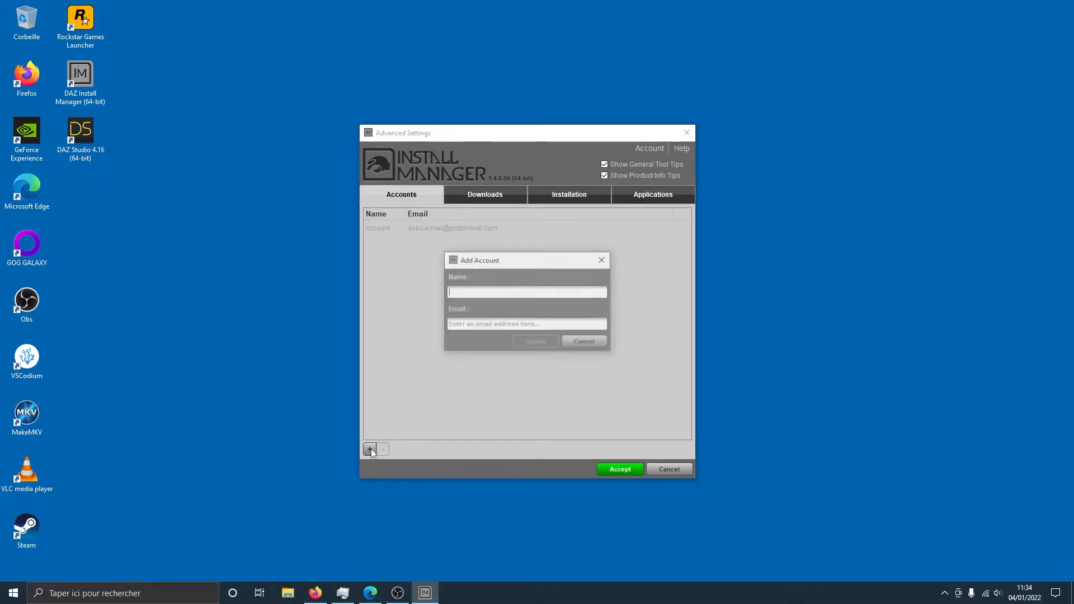
left_click(596, 343)
- Look over the application tags in the Downloads settings and close Advanced Settings without accepting
left_click(451, 197)
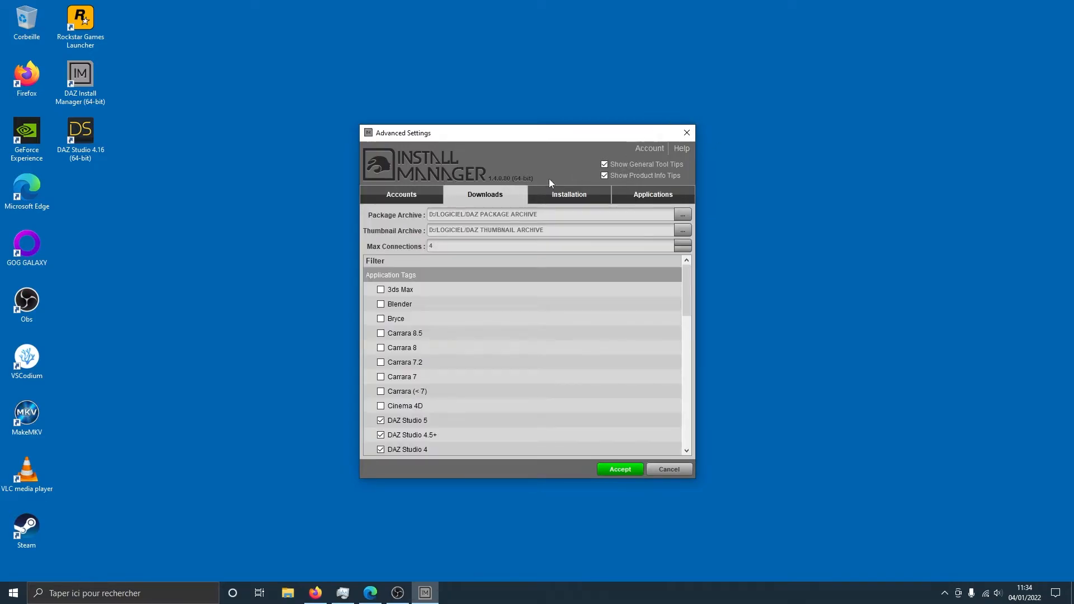
left_click_drag(687, 283, 663, 258)
mouse_move(687, 274)
left_mouse_down()
mouse_move(691, 432)
mouse_move(701, 284)
left_mouse_up()
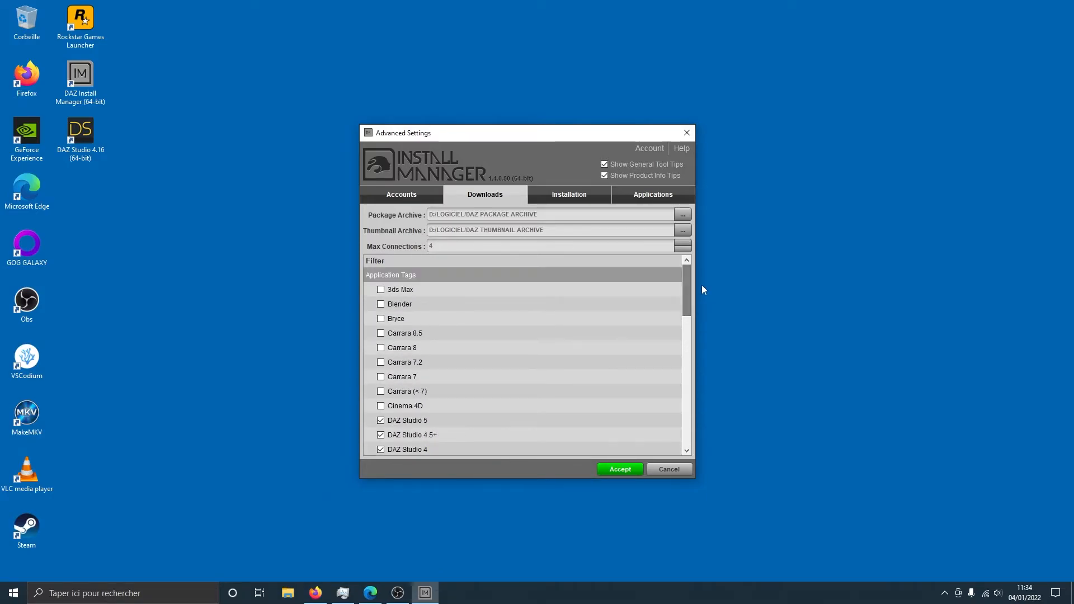
left_click(687, 133)
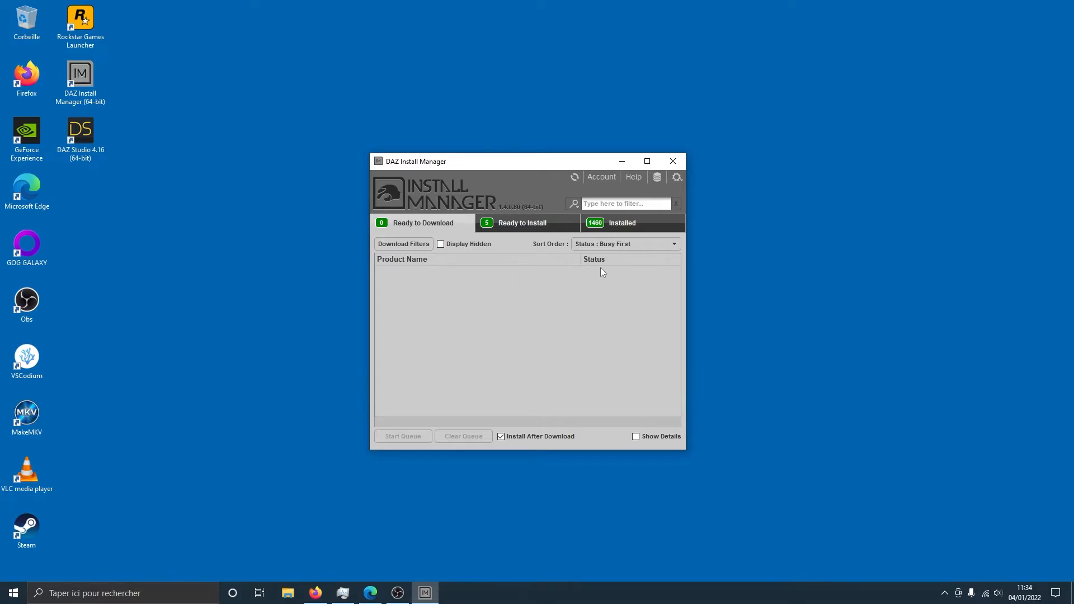
- Enable the Poser 9+ application tag in the download filters, accept the settings and look over the products ready to download
left_click(676, 178)
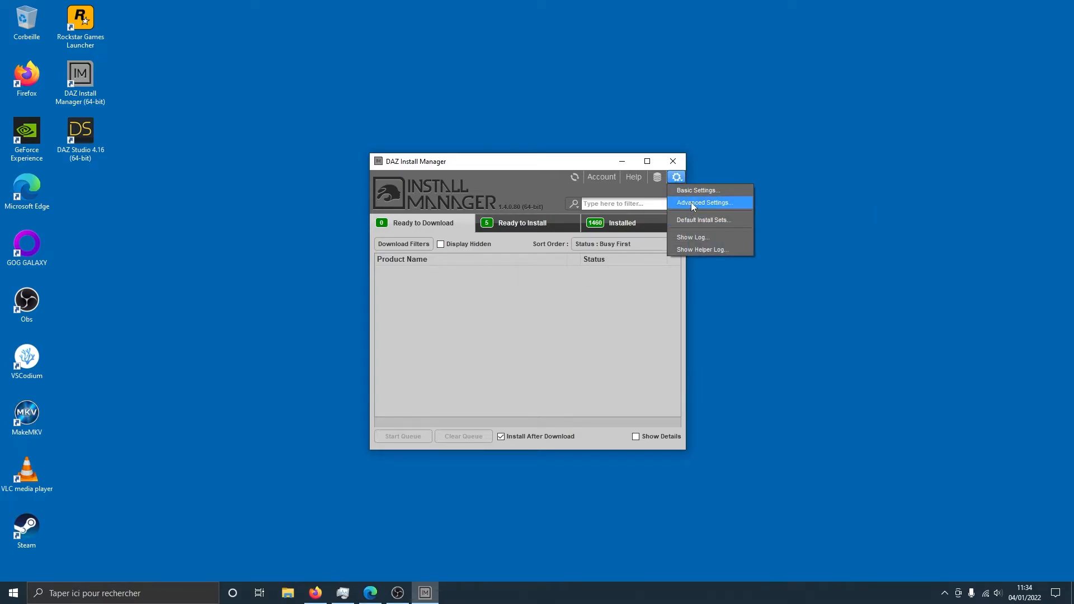
left_click(692, 204)
left_click(467, 197)
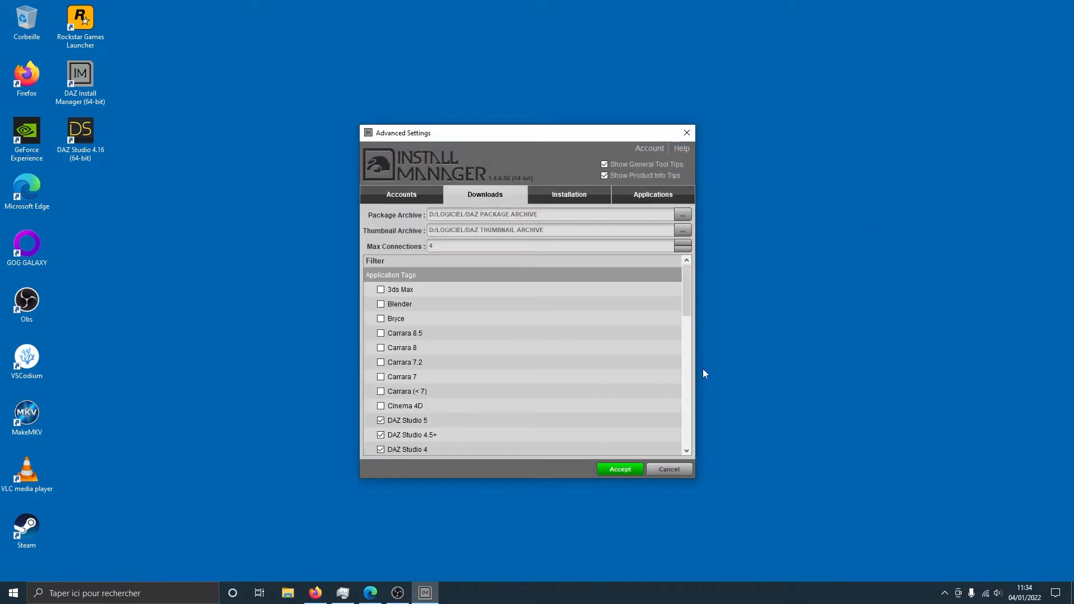
left_click_drag(687, 286, 687, 311)
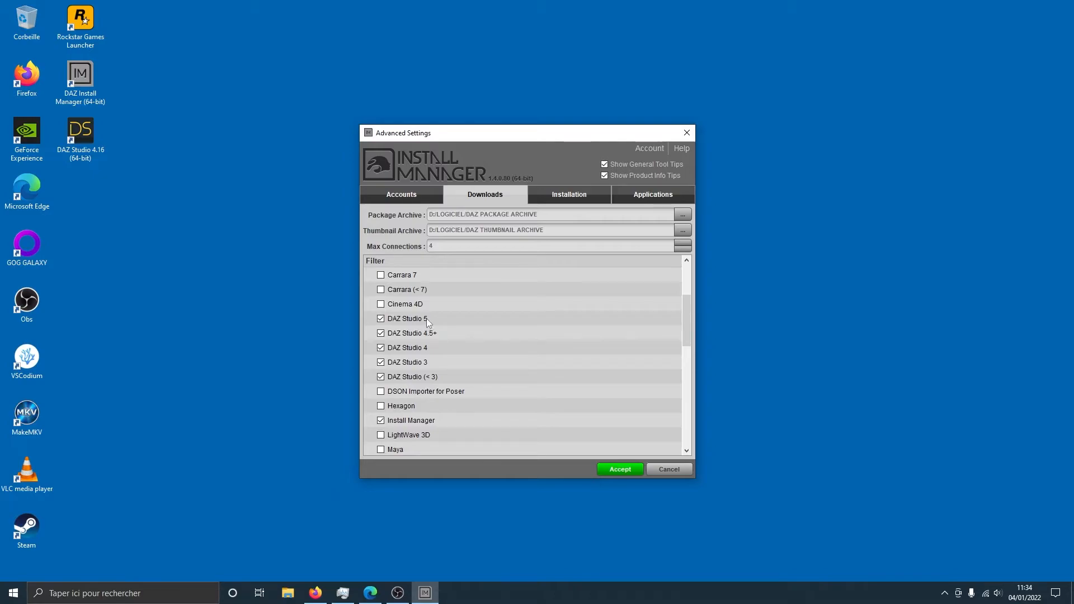
left_click_drag(686, 324, 682, 274)
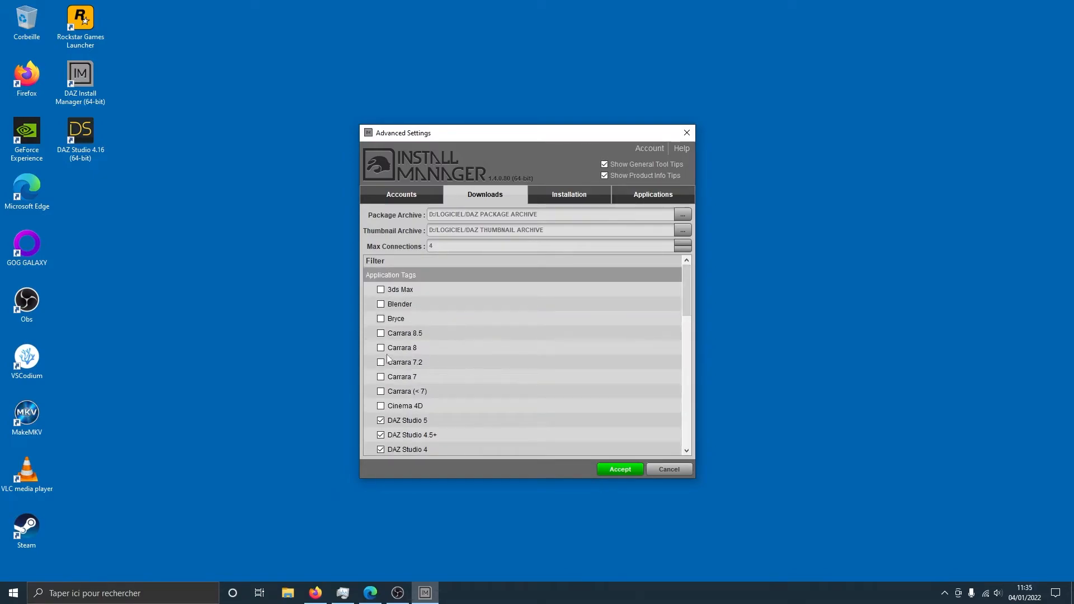
left_click_drag(686, 274, 694, 354)
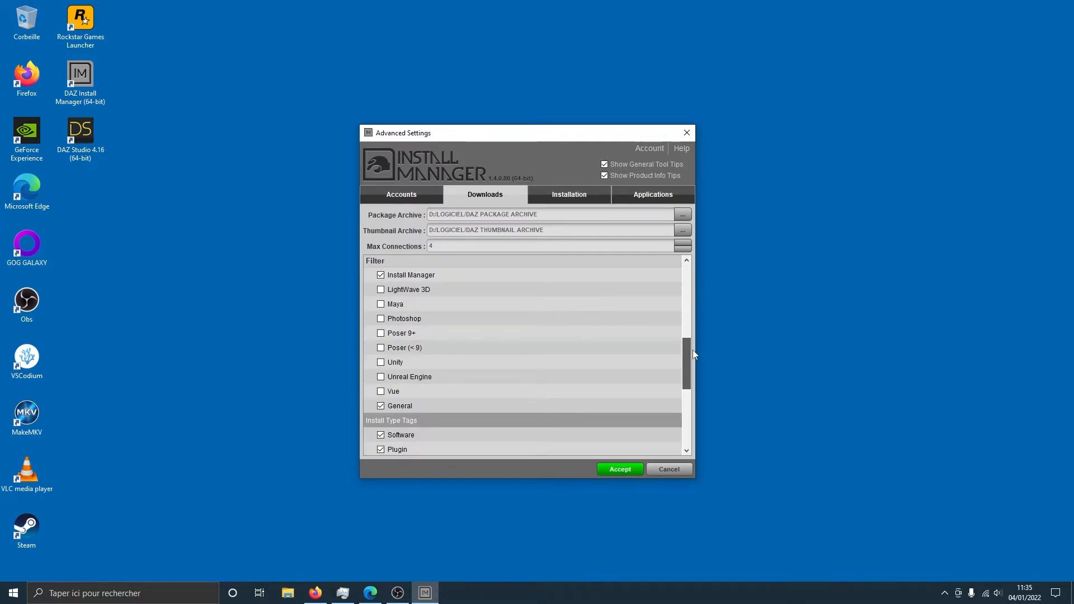
left_click(381, 334)
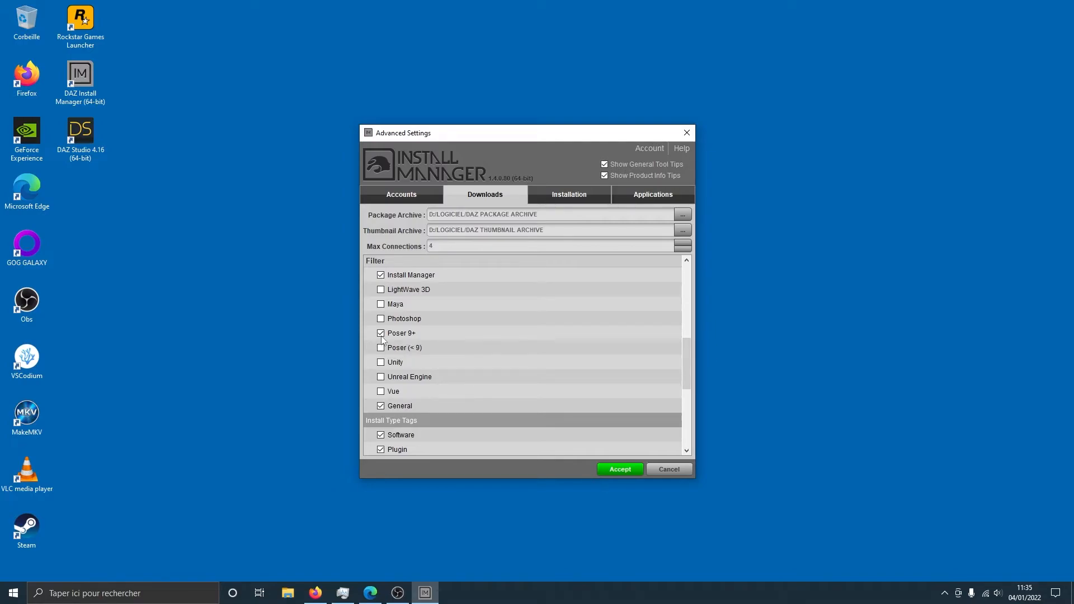
left_click(607, 469)
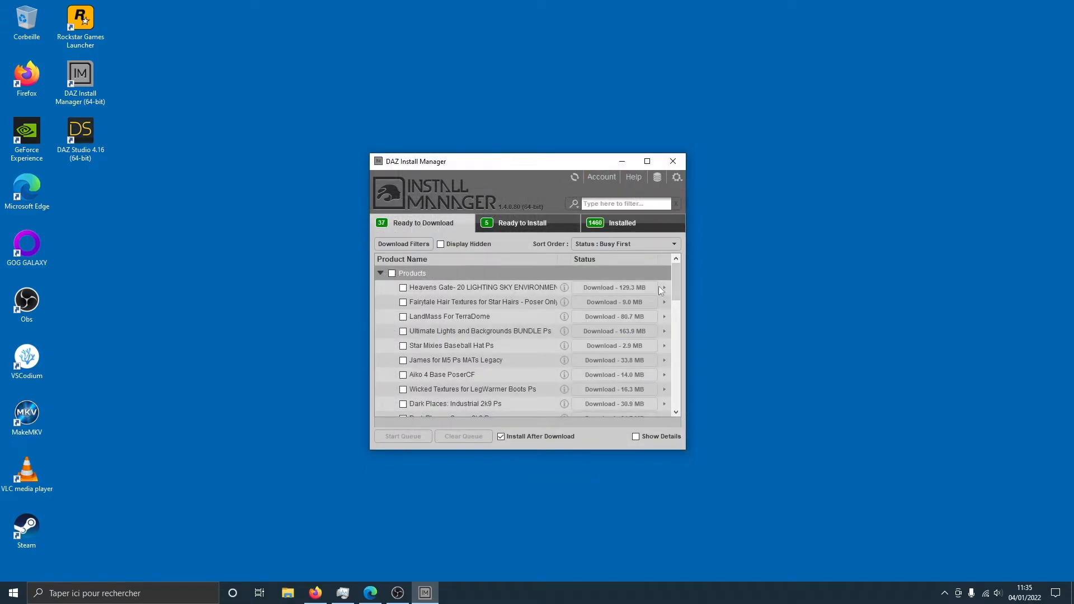
mouse_move(679, 287)
left_mouse_down()
mouse_move(673, 391)
mouse_move(667, 326)
mouse_move(681, 267)
left_mouse_up()
- Reopen the Downloads settings in Advanced Settings and clear the Poser 9+ application tag
left_click(677, 177)
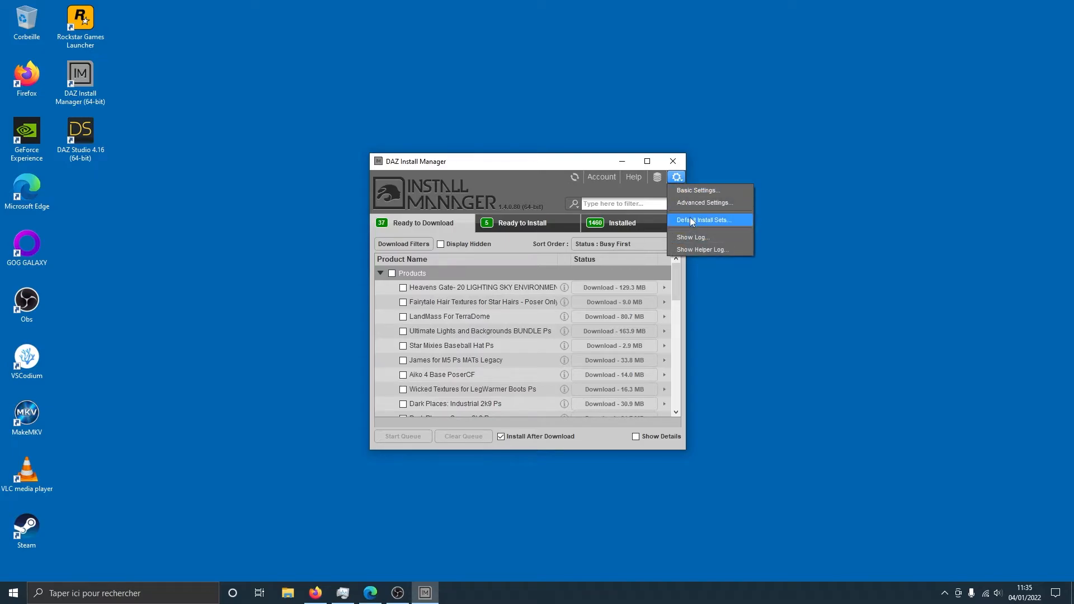
left_click(692, 201)
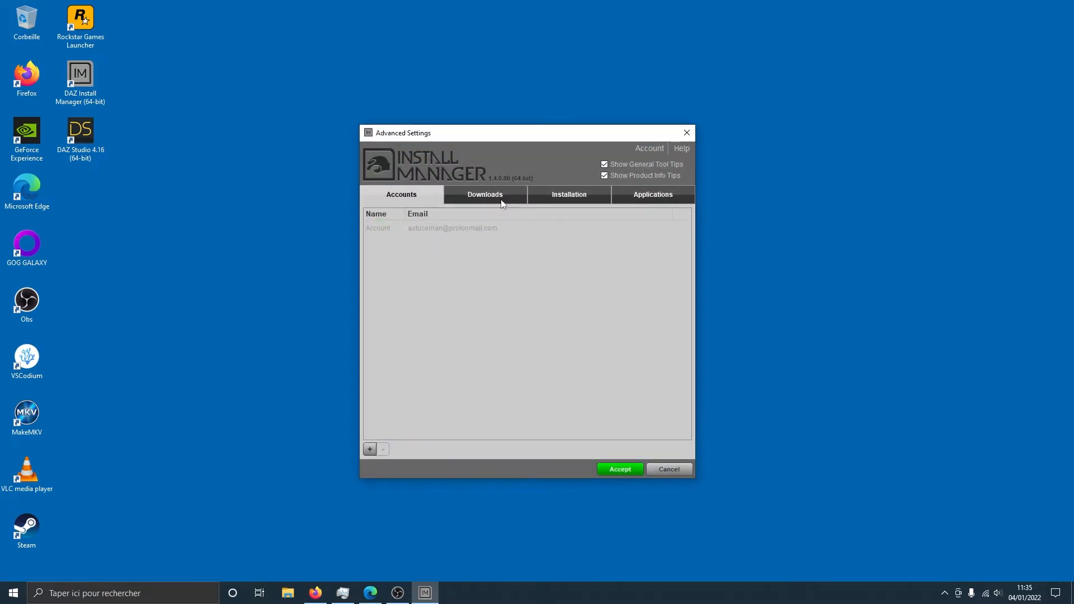
left_click(486, 195)
scroll(440, 331, "down", 8)
scroll(422, 324, "up", 3)
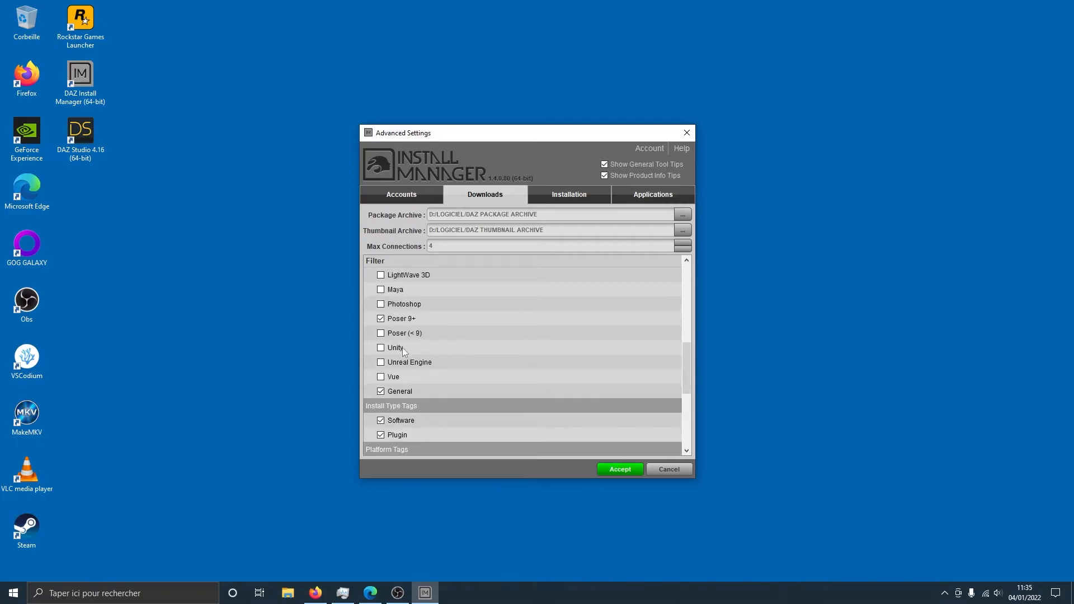
mouse_move(687, 355)
left_mouse_down()
mouse_move(688, 275)
mouse_move(696, 307)
mouse_move(687, 336)
left_mouse_up()
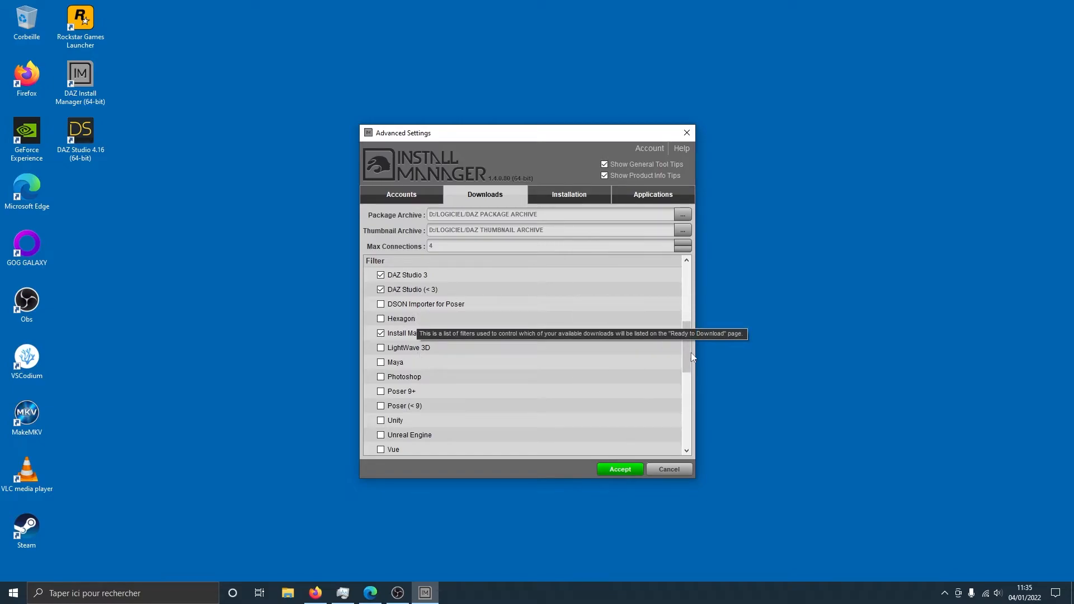
- Examine the application, install type, platform, release channel and Daz Connect filters plus the archive paths, and close the settings without accepting
scroll(428, 306, "up", 2)
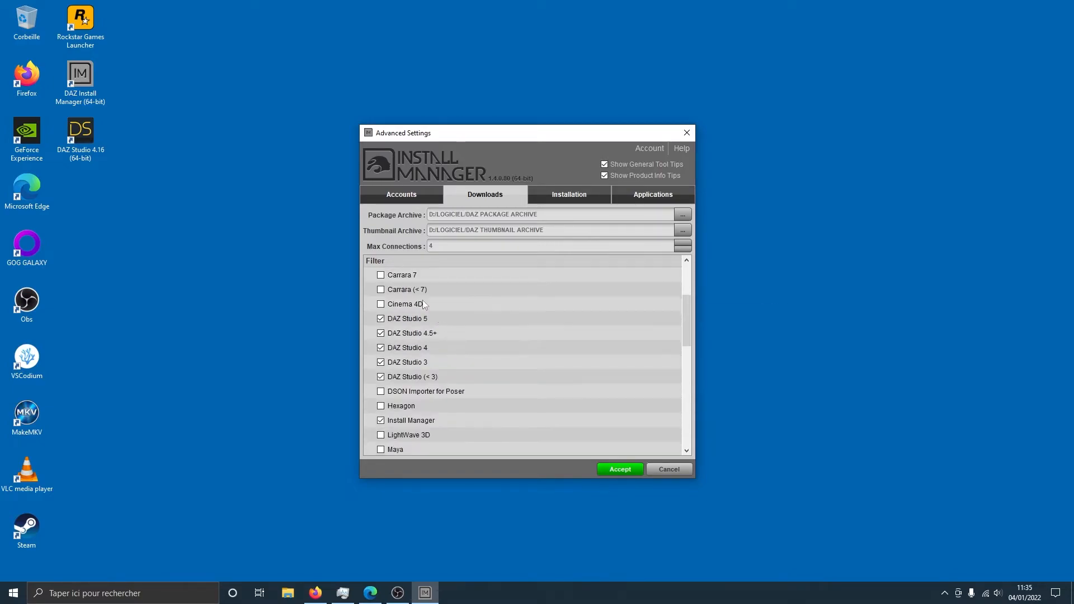
scroll(413, 317, "down", 2)
scroll(413, 316, "down", 1)
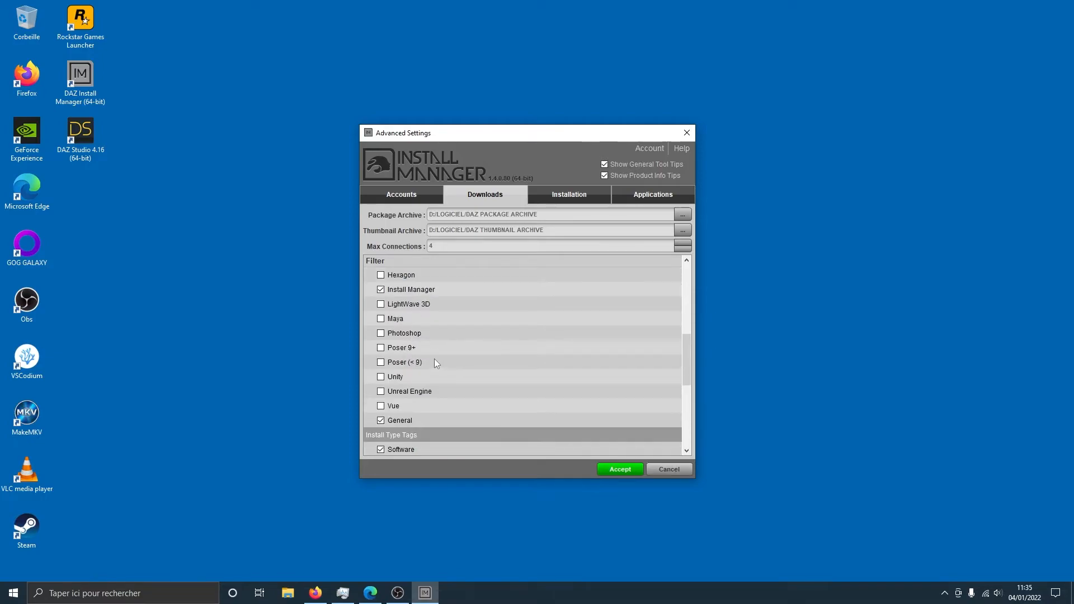
scroll(421, 353, "up", 1)
scroll(423, 356, "down", 2)
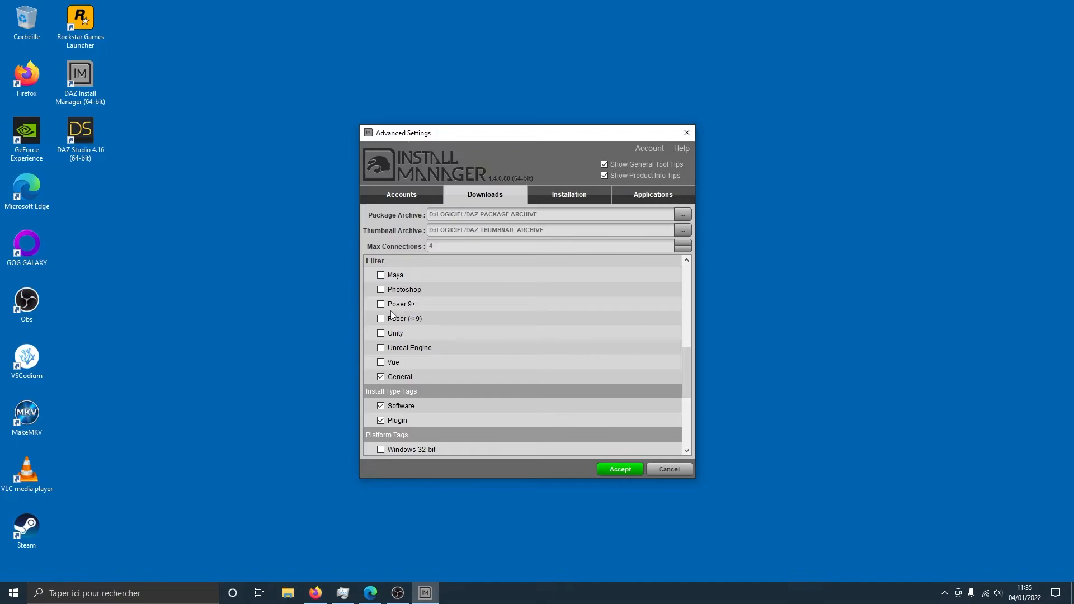
scroll(482, 319, "down", 3)
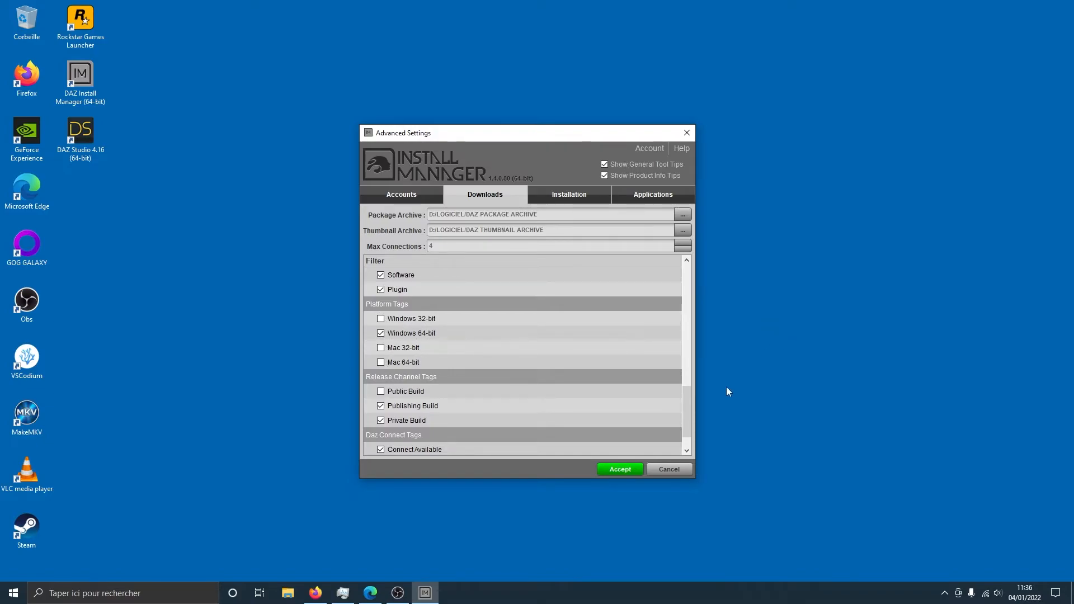
scroll(692, 398, "down", 2)
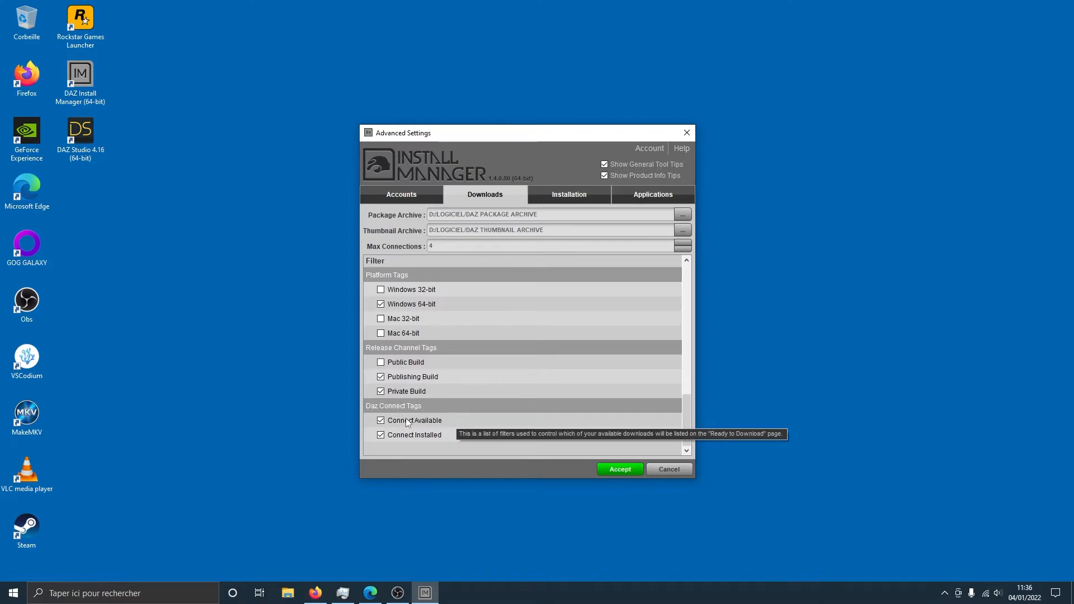
left_click_drag(686, 408, 720, 244)
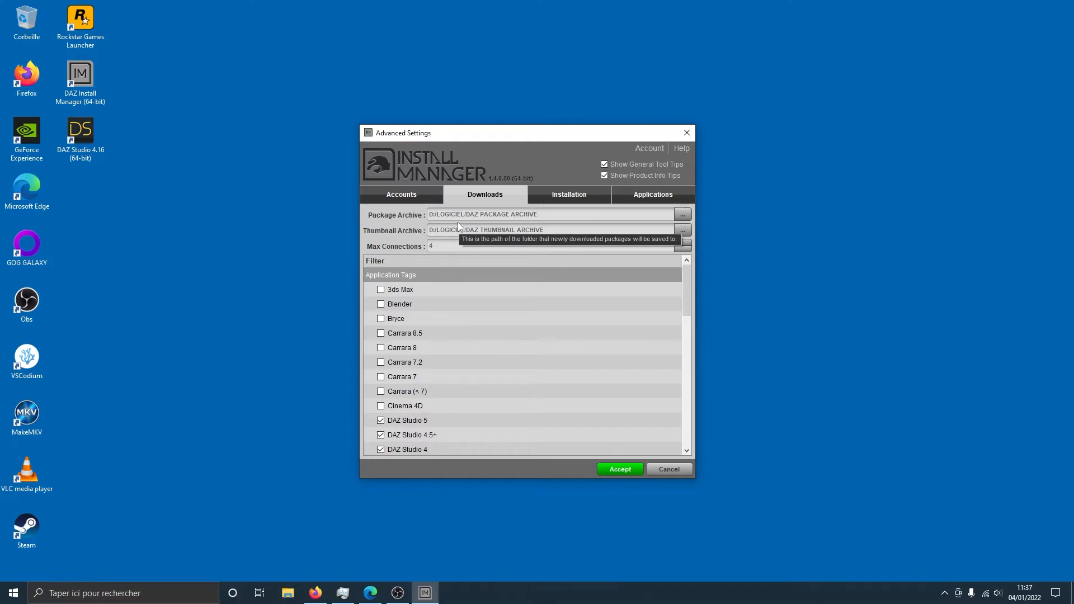
left_click(687, 134)
- Browse the list of installed packages and select the entire Products group
left_click(622, 224)
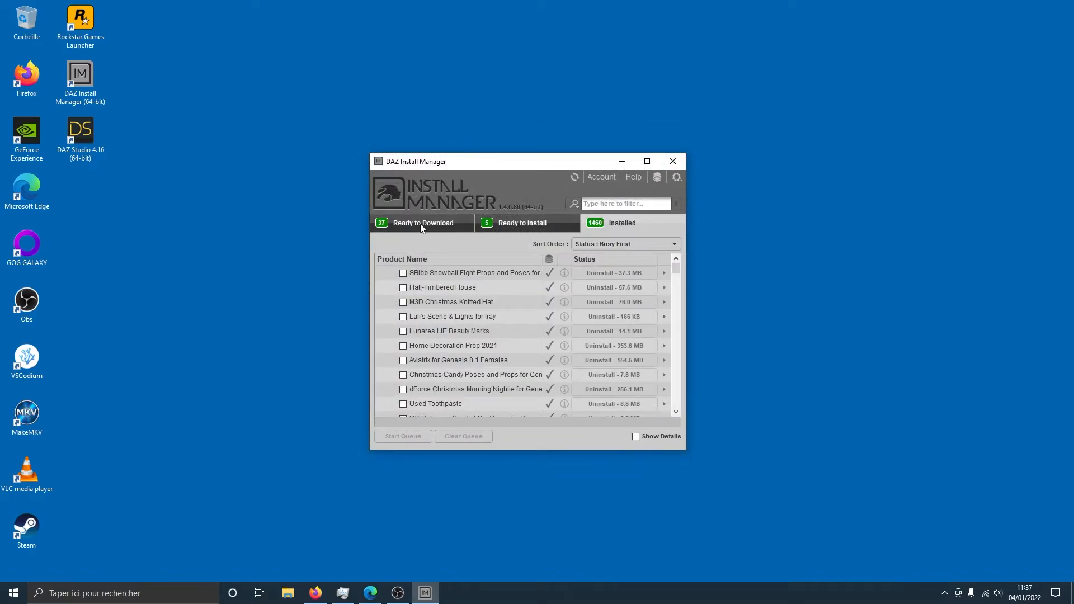
scroll(524, 319, "down", 5)
scroll(525, 320, "down", 5)
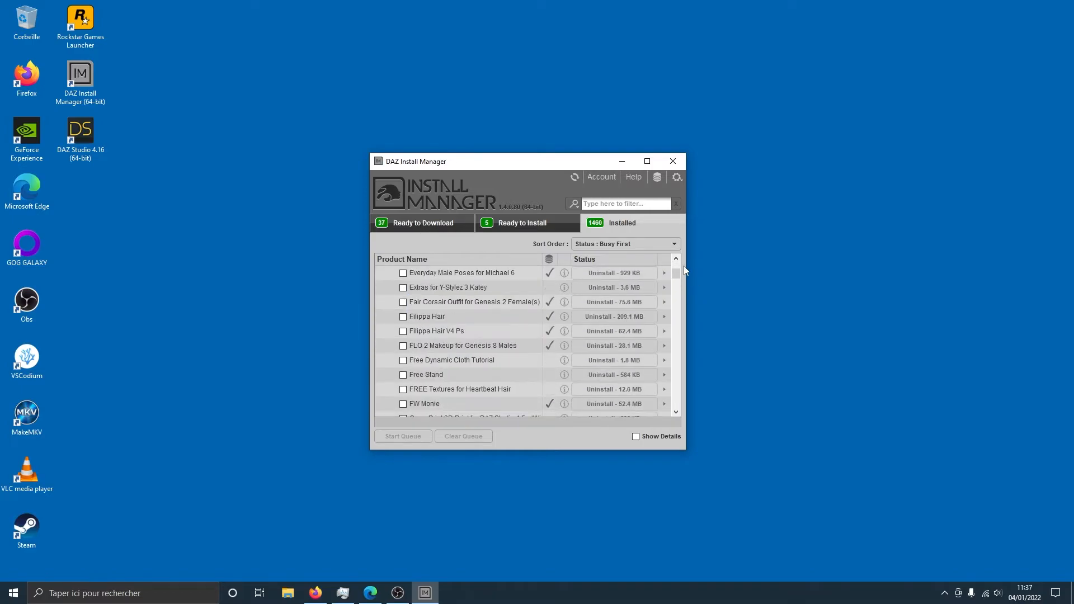
mouse_move(676, 275)
left_mouse_down()
mouse_move(676, 410)
mouse_move(661, 263)
left_mouse_up()
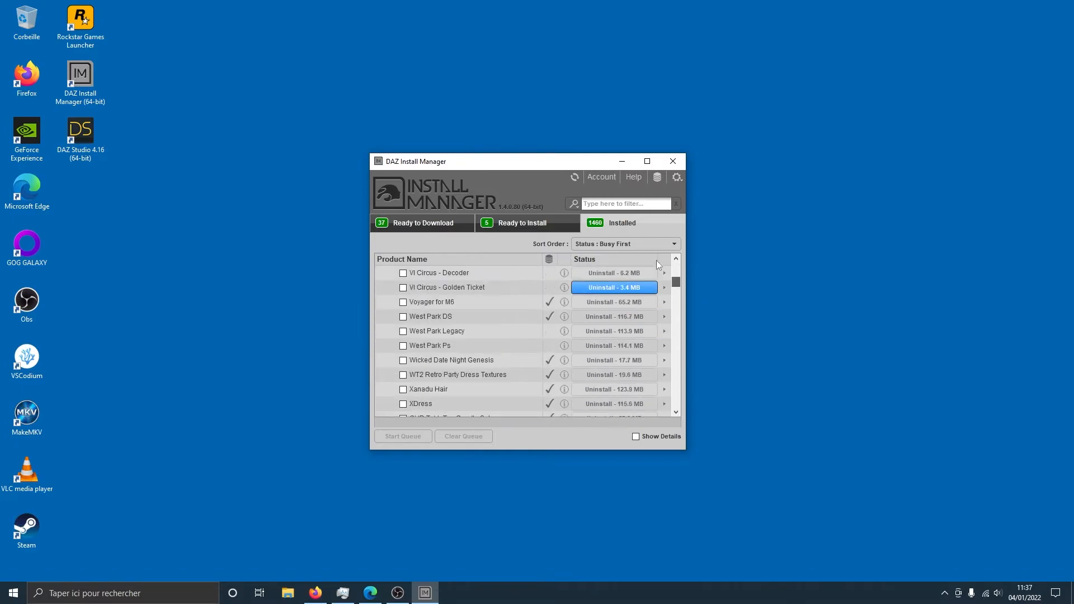
left_click(393, 273)
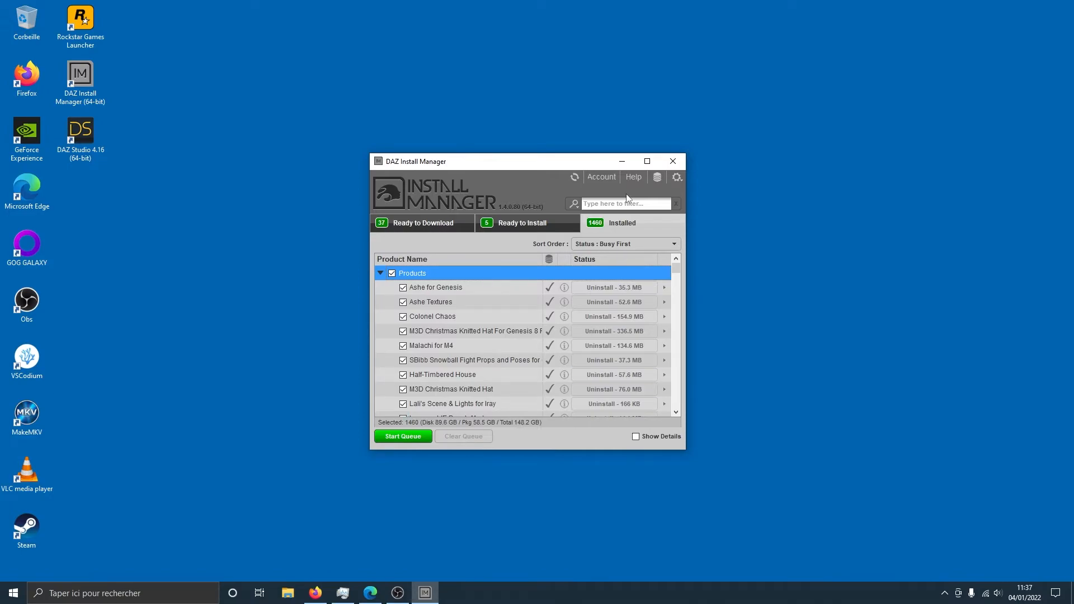
- Bring up the package and thumbnail archive paths in the Downloads section of Advanced Settings
left_click(677, 177)
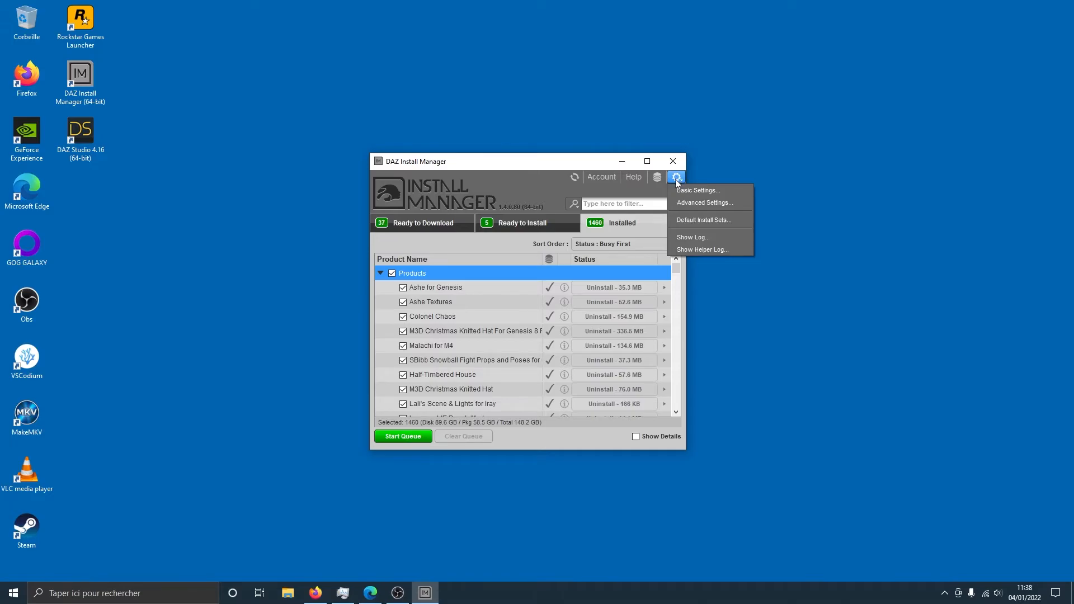
left_click(687, 202)
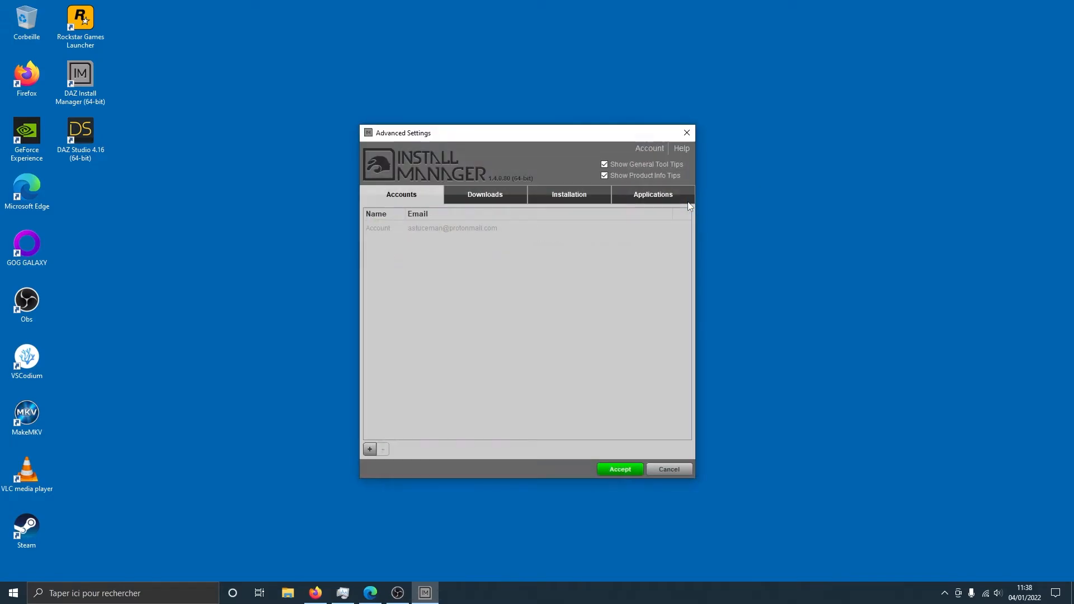
left_click(467, 199)
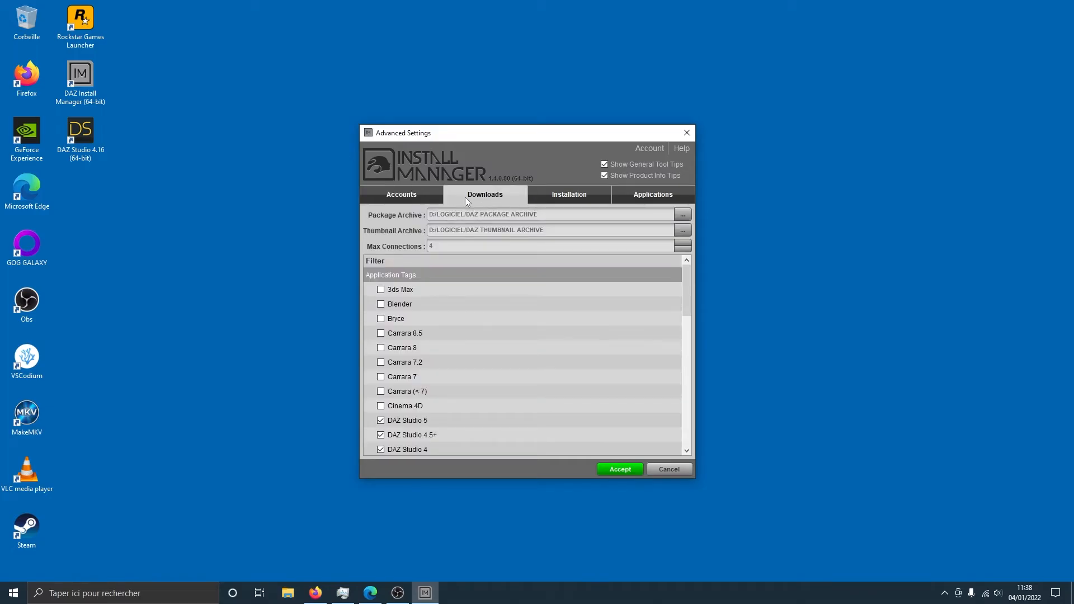
- Switch to File Explorer, open the LOGICIEL folder on drive D: and arrange its window and Advanced Settings so both are visible
left_click(291, 594)
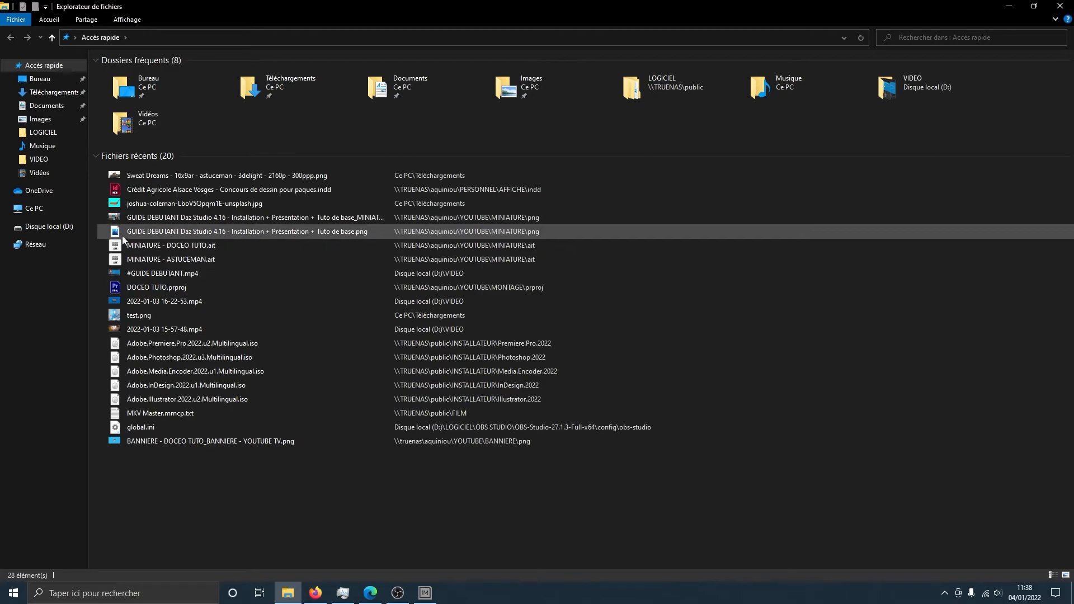
left_click(66, 227)
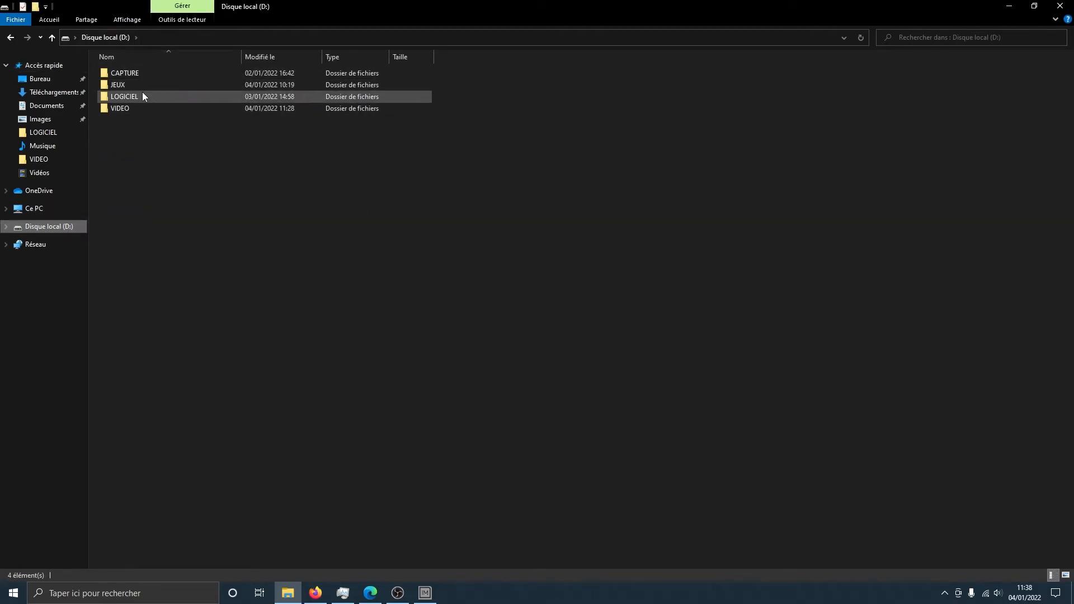
double_click(130, 99)
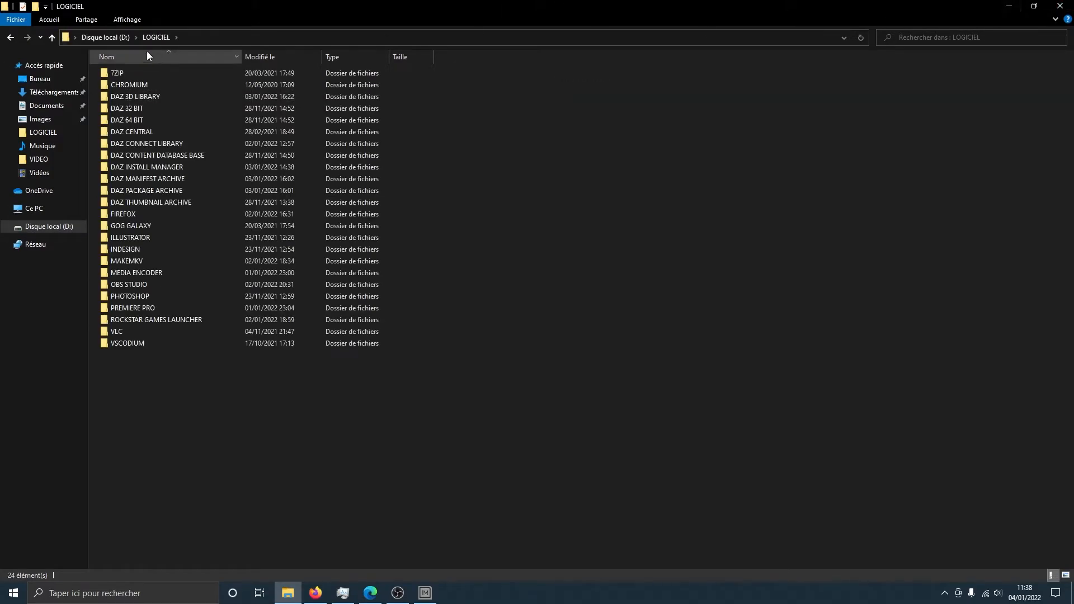
left_click(105, 37)
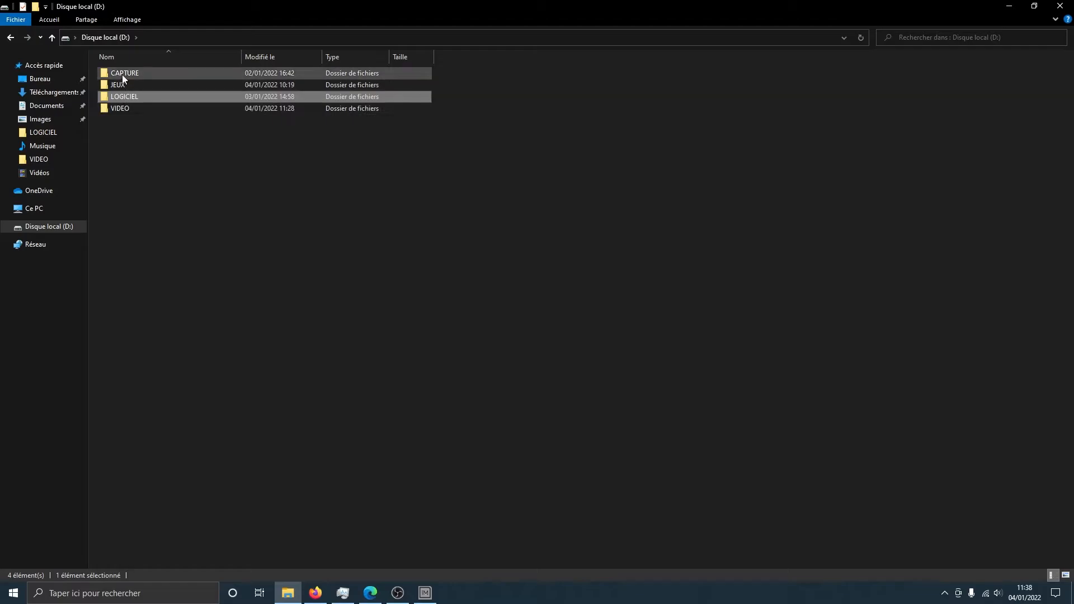
double_click(129, 96)
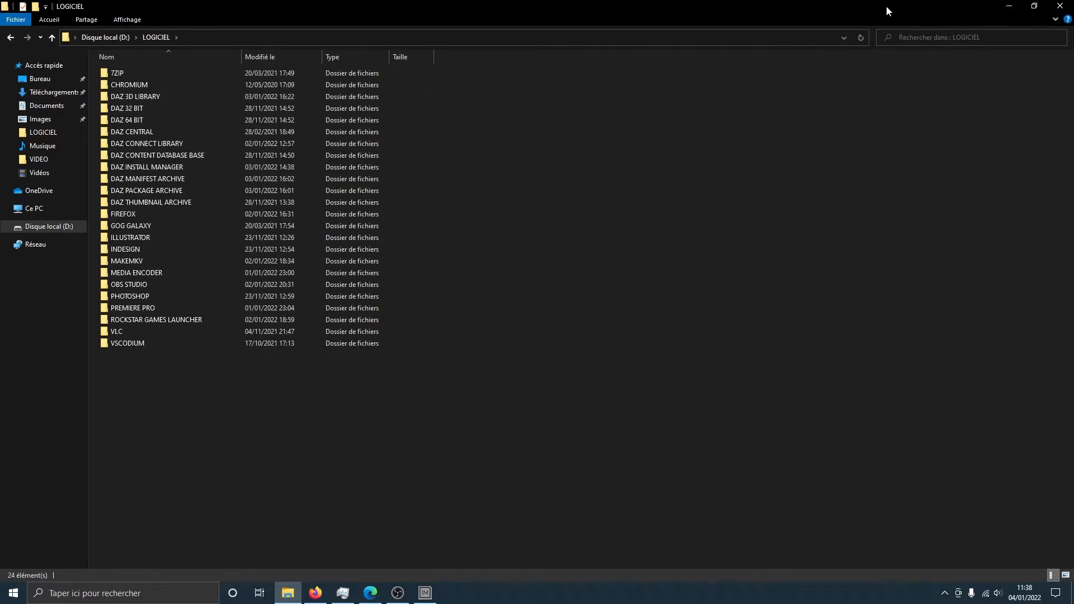
left_click_drag(883, 8, 586, 209)
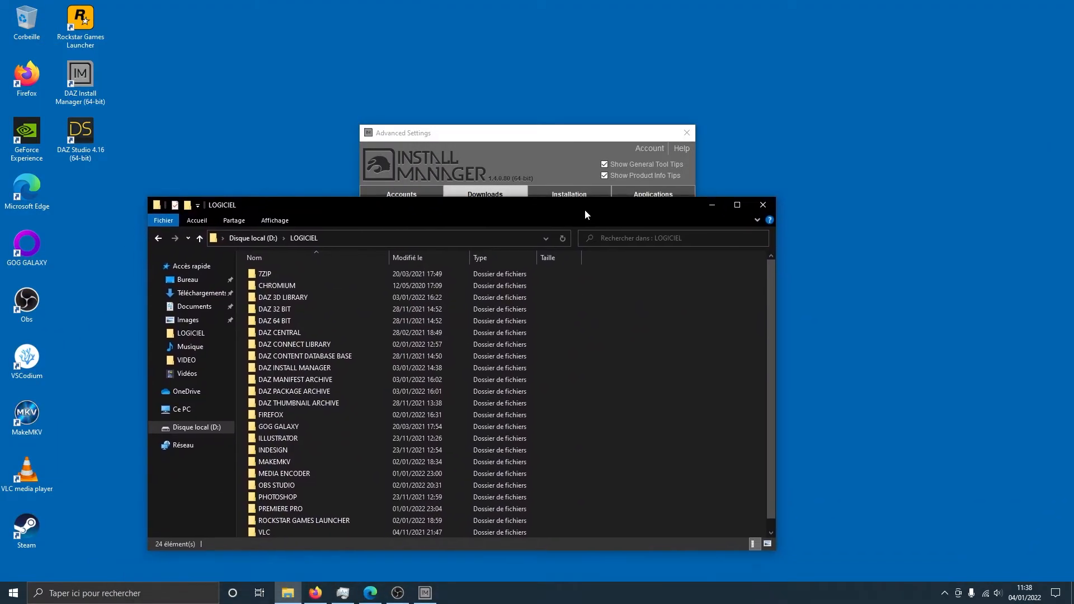
left_click_drag(515, 132, 734, 63)
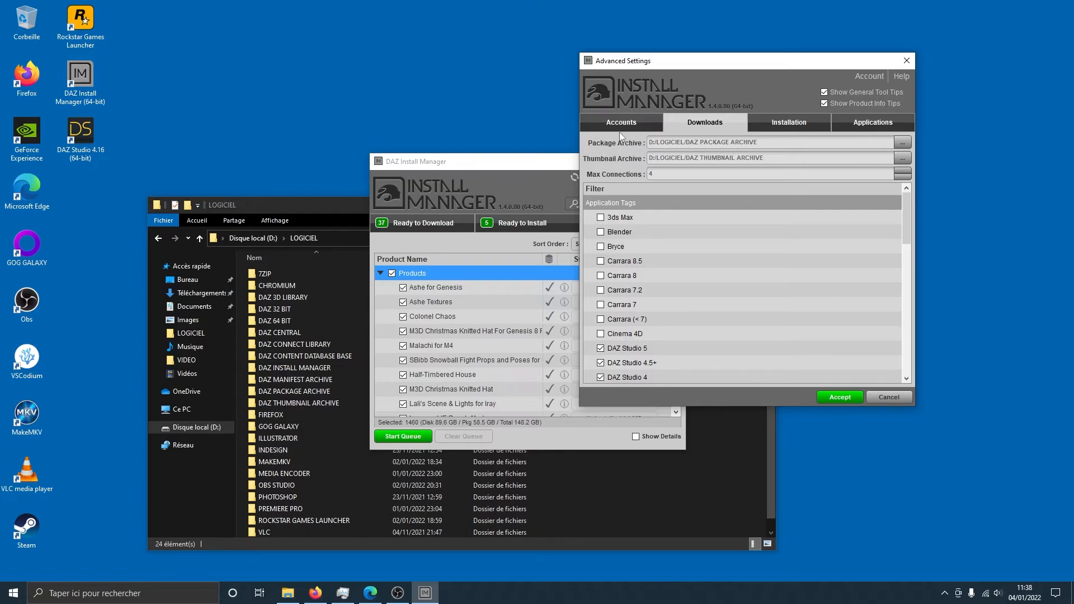
- Locate the DAZ PACKAGE ARCHIVE folder in File Explorer as the counterpart of the Package Archive path, and return to Advanced Settings
left_click(354, 204)
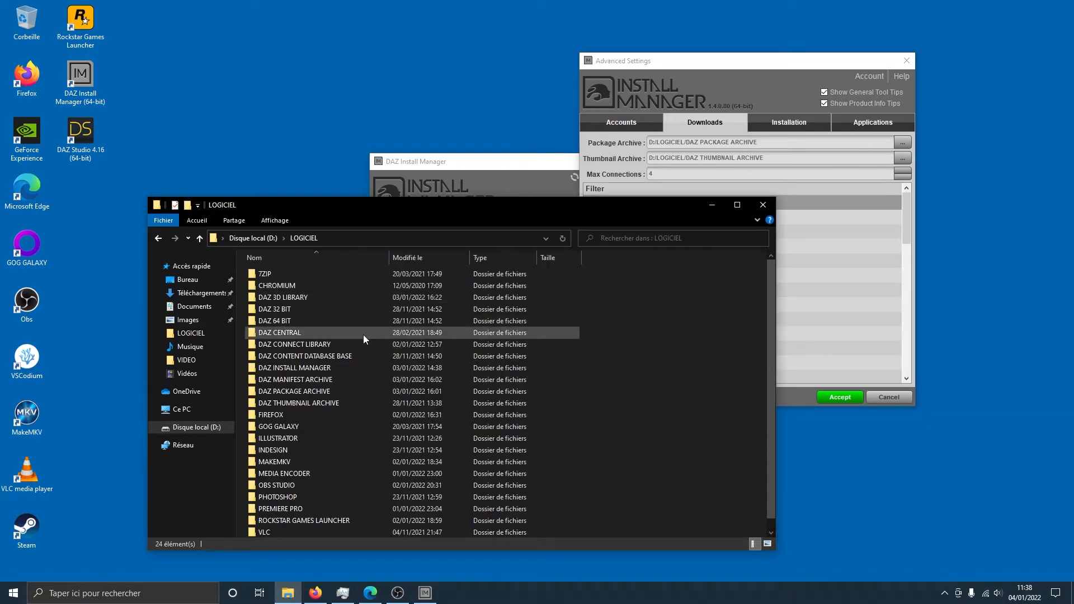
left_click(300, 391)
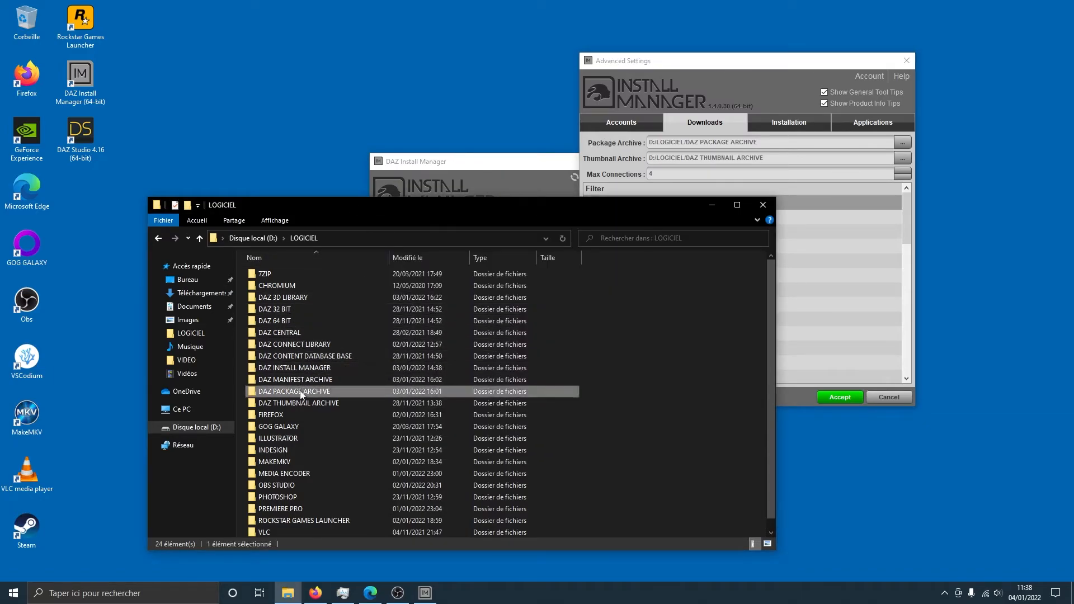
left_click(664, 160)
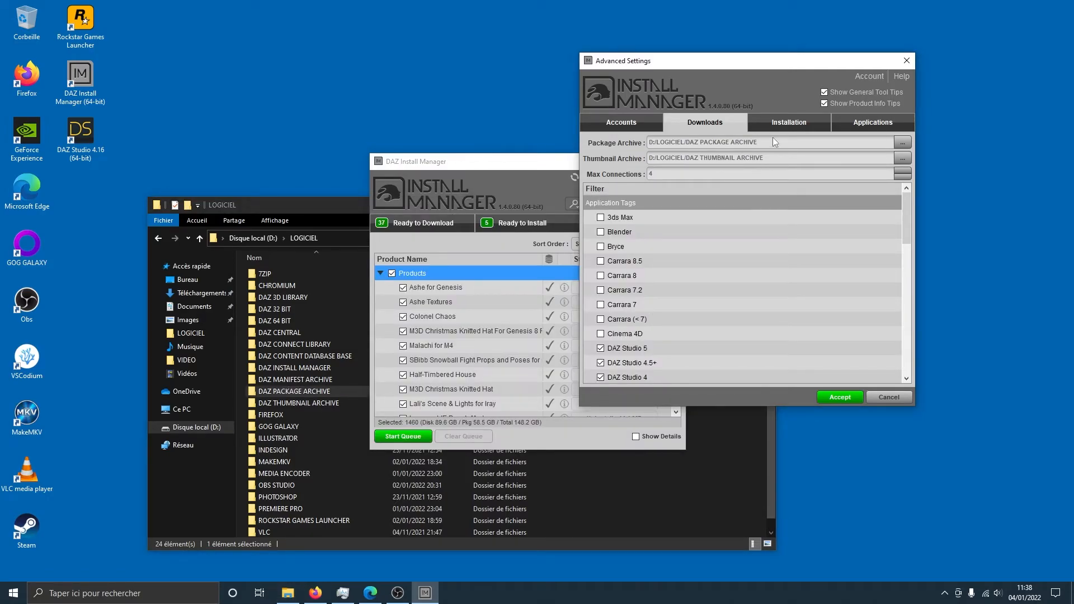
- Look through the Installation, Applications and Downloads settings and return to the installation paths
left_click(789, 122)
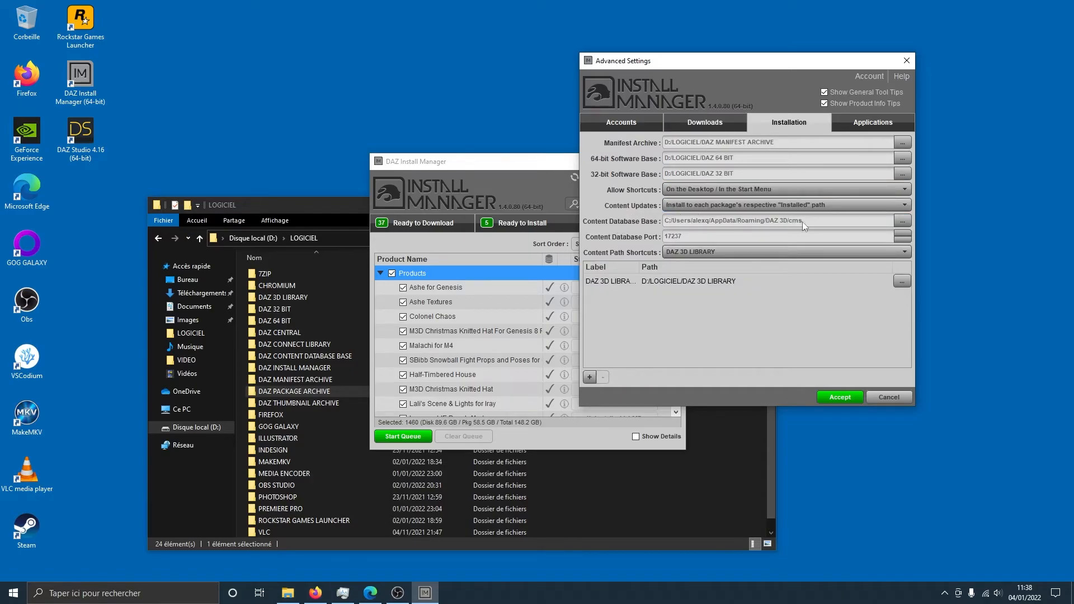
left_click(886, 123)
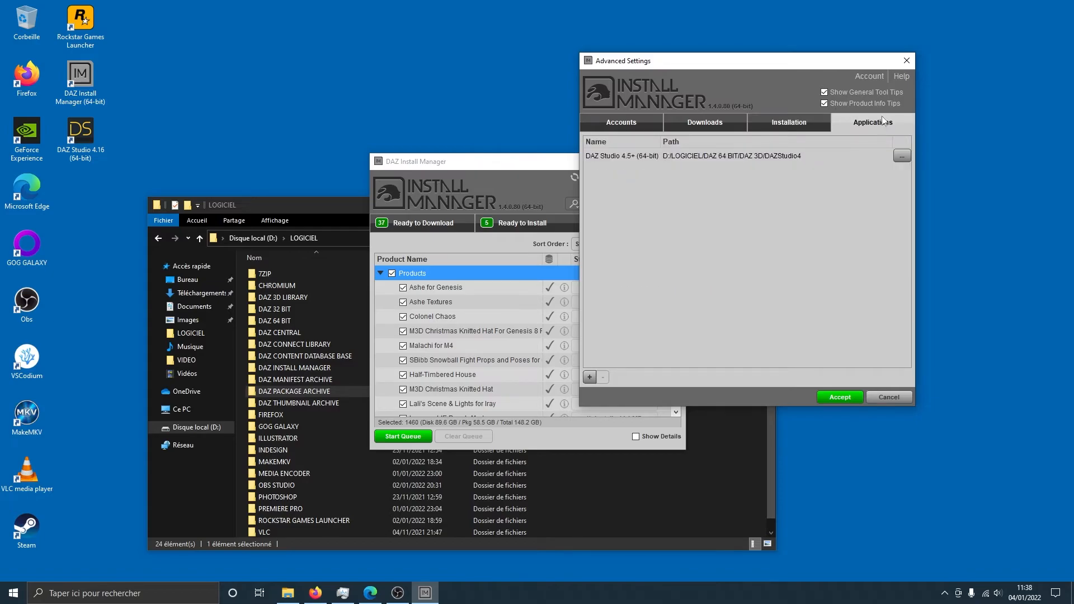
left_click(787, 124)
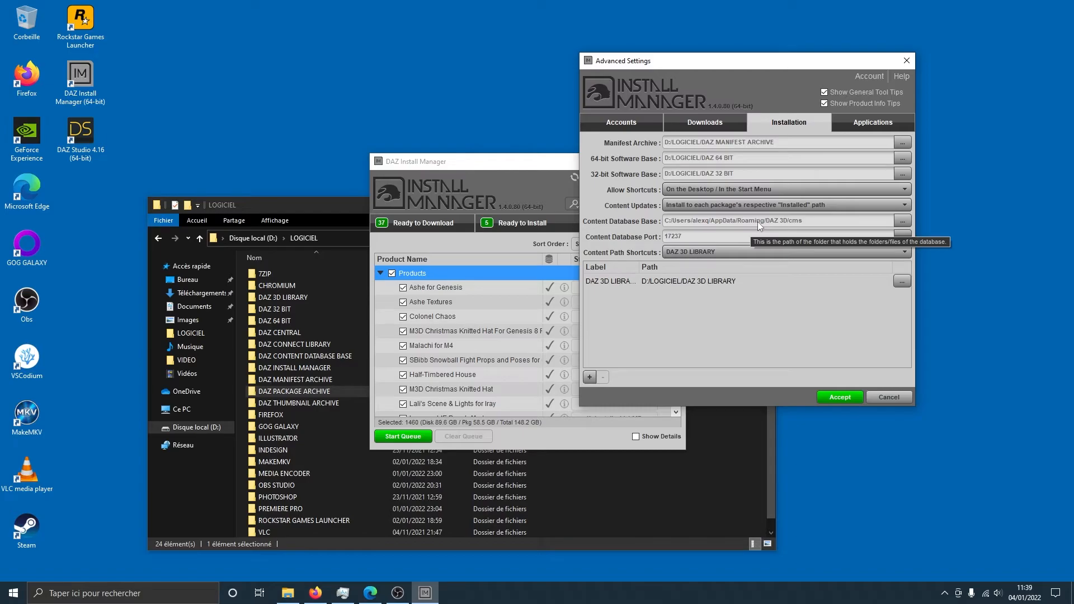
left_click(708, 122)
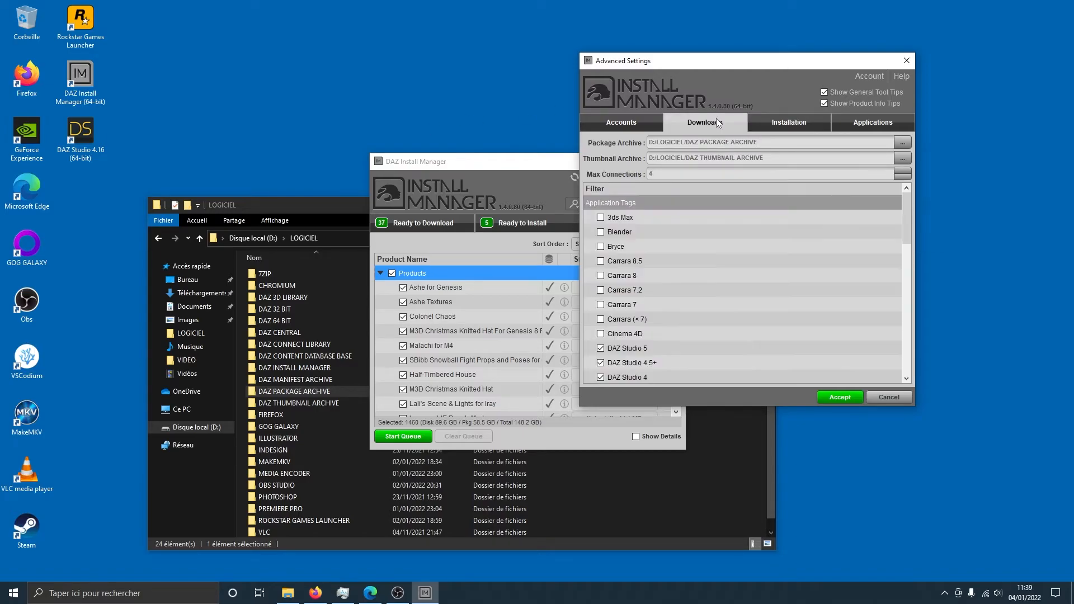
left_click(776, 123)
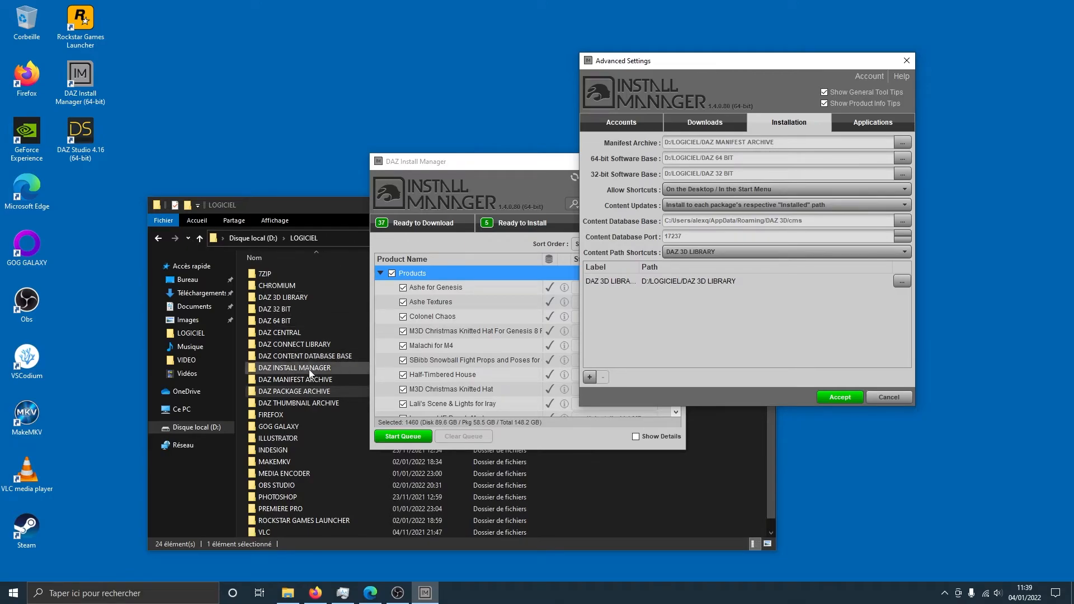
- Match the Manifest Archive and 64-bit Software Base paths to the DAZ MANIFEST ARCHIVE and DAZ 64 BIT folders in File Explorer
left_click(314, 384)
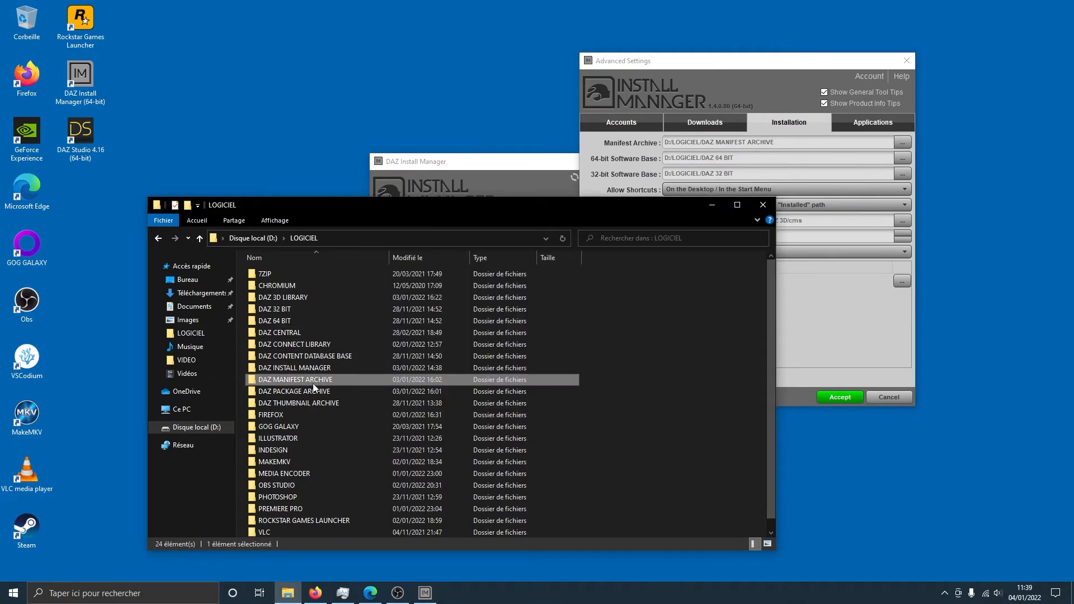
left_click(692, 159)
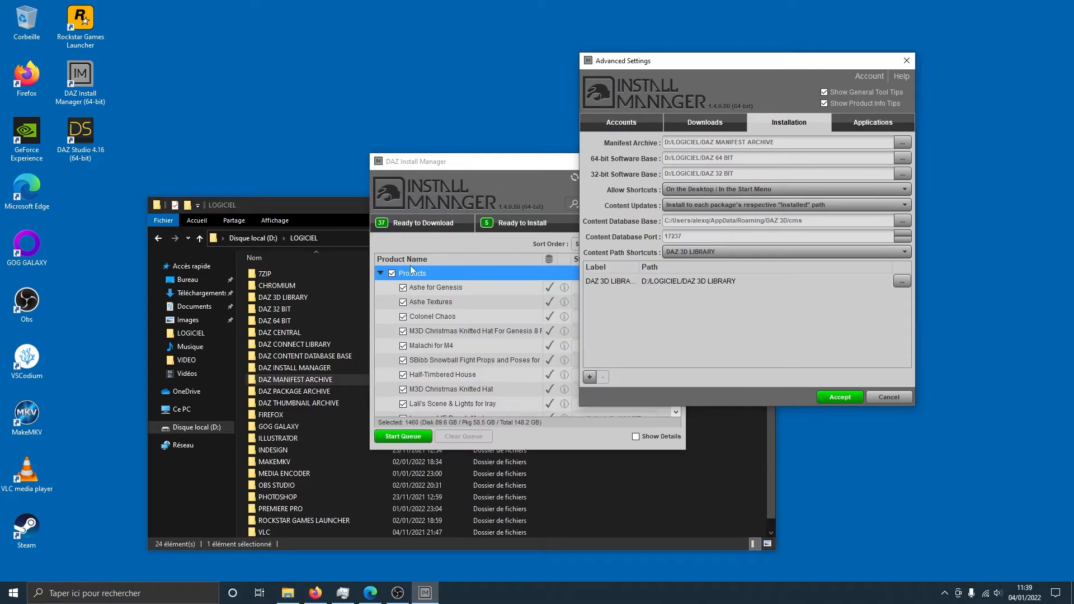
left_click(286, 320)
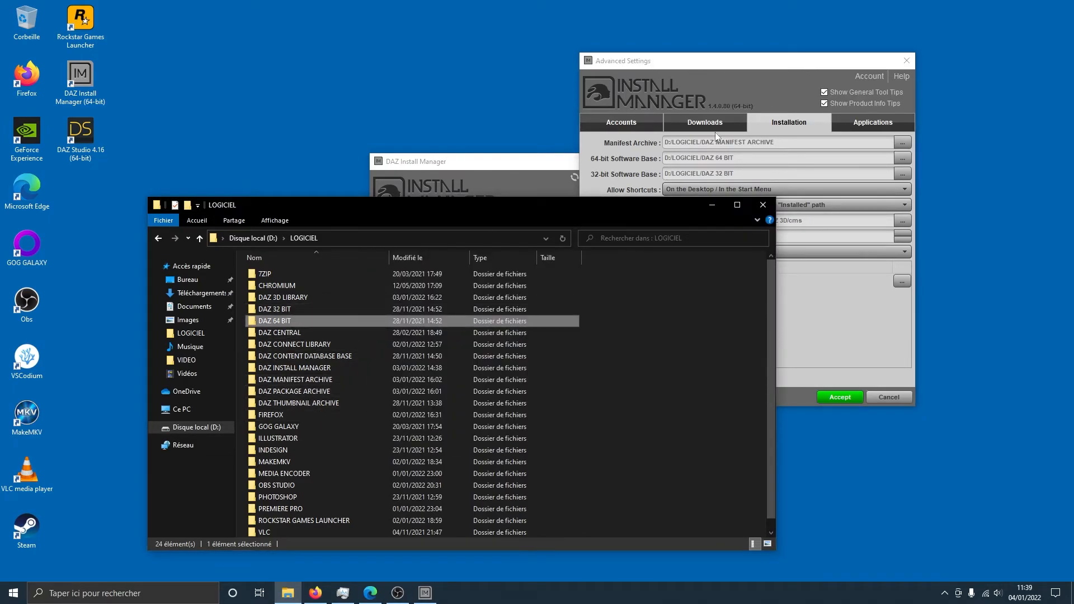
left_click(681, 141)
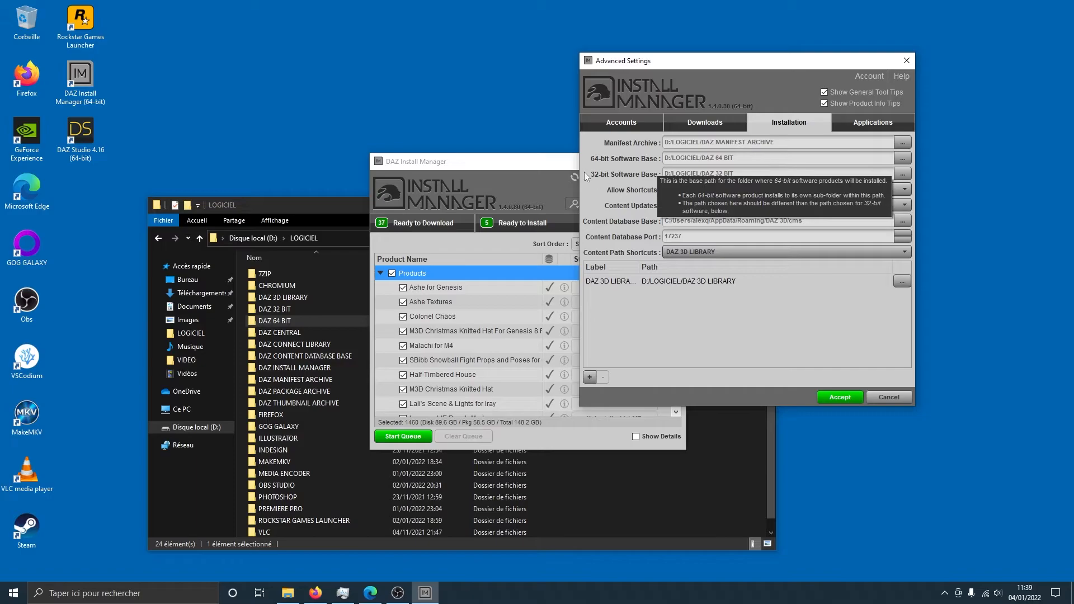
left_click(496, 163)
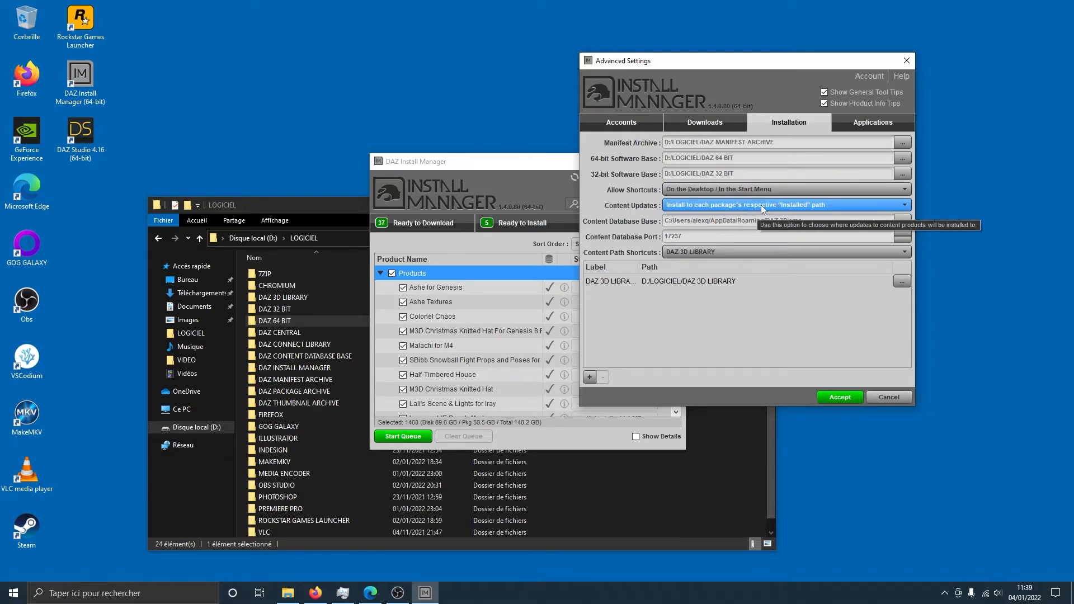
- Check the Content Updates choices, and point out the DAZ CONTENT DATABASE BASE folder in File Explorer for the Content Database Base setting
left_click(757, 206)
left_click(756, 206)
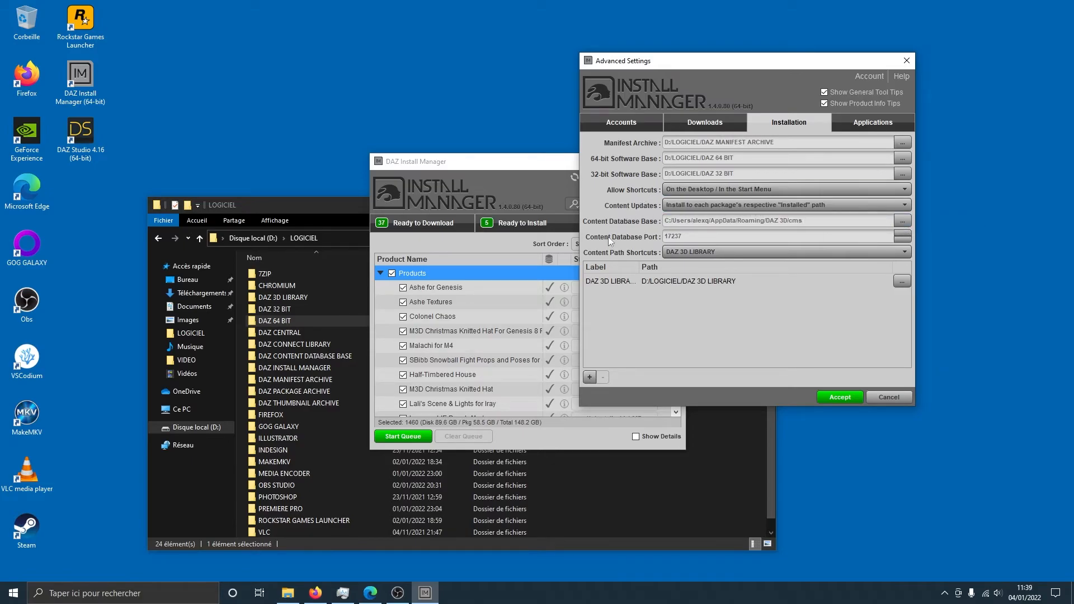
left_click(322, 357)
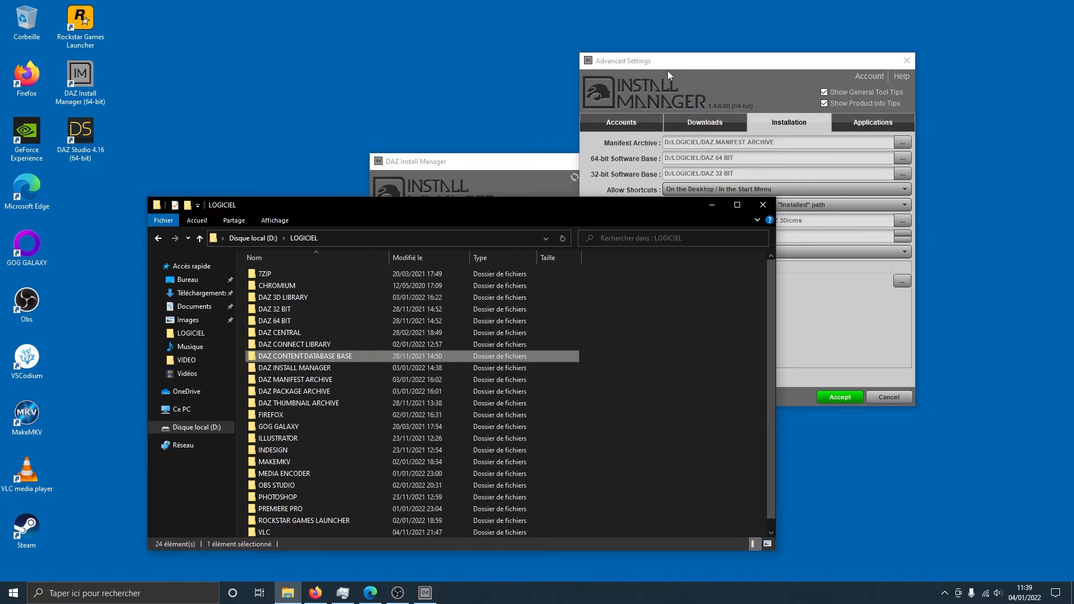
left_click(661, 67)
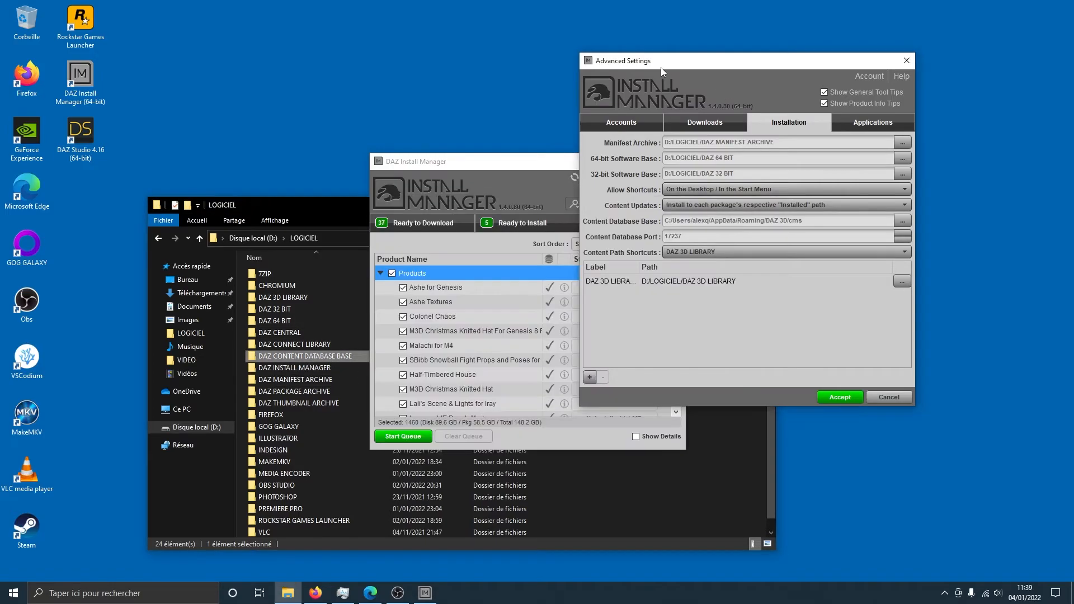
- Inspect the Content Path Shortcuts setting and the form for adding a shortcut, leaving it without adding one
left_click(689, 250)
left_click(697, 293)
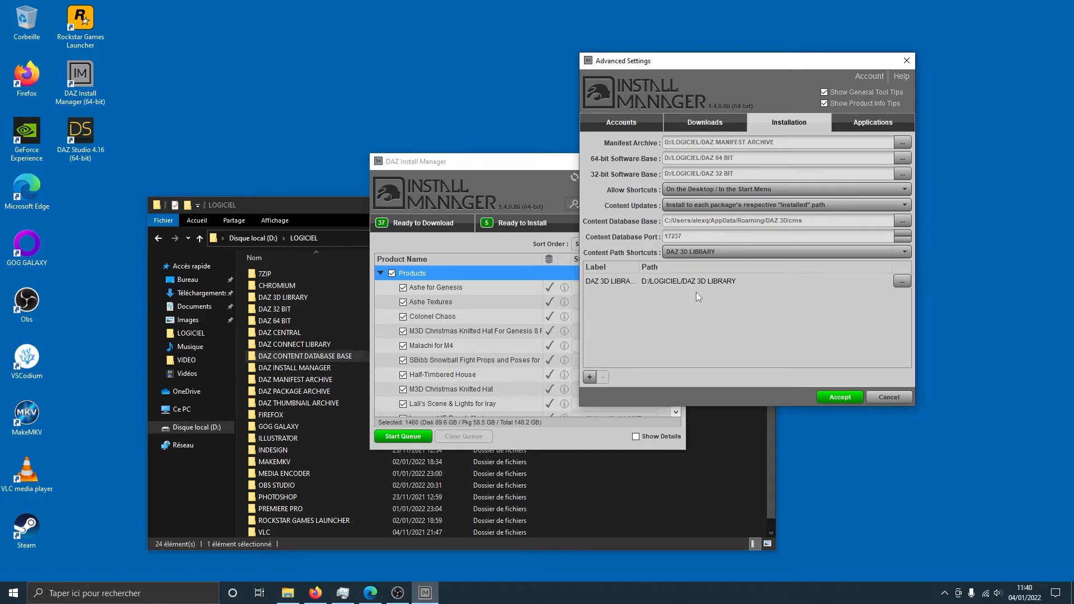
left_click(590, 377)
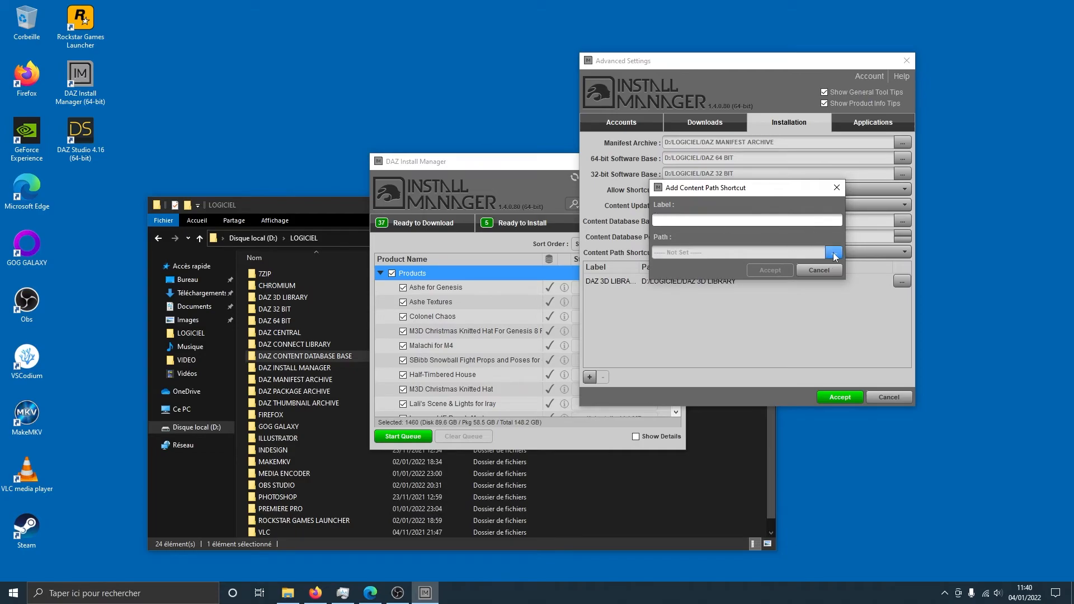
left_click(831, 271)
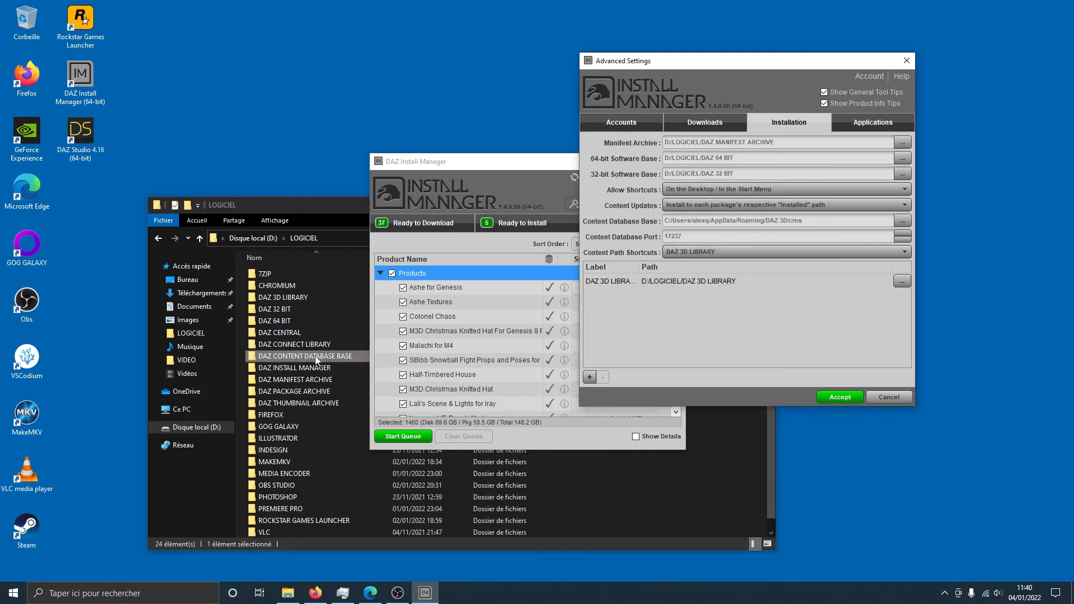
- Open the DAZ 3D LIBRARY folder in File Explorer, browse its subfolders and return to Advanced Settings
left_click(283, 322)
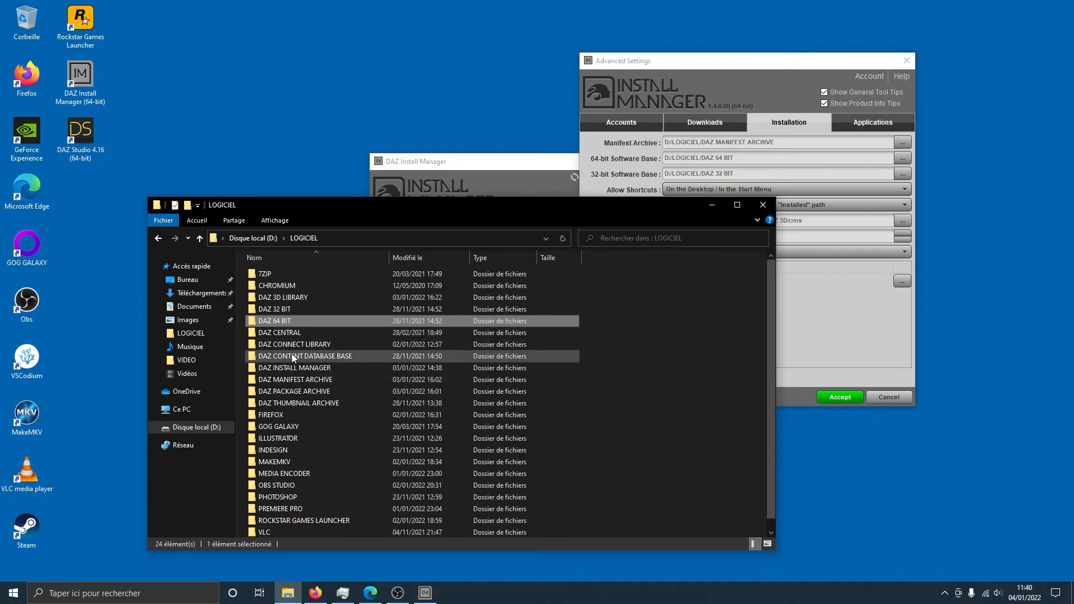
left_click(287, 297)
double_click(309, 298)
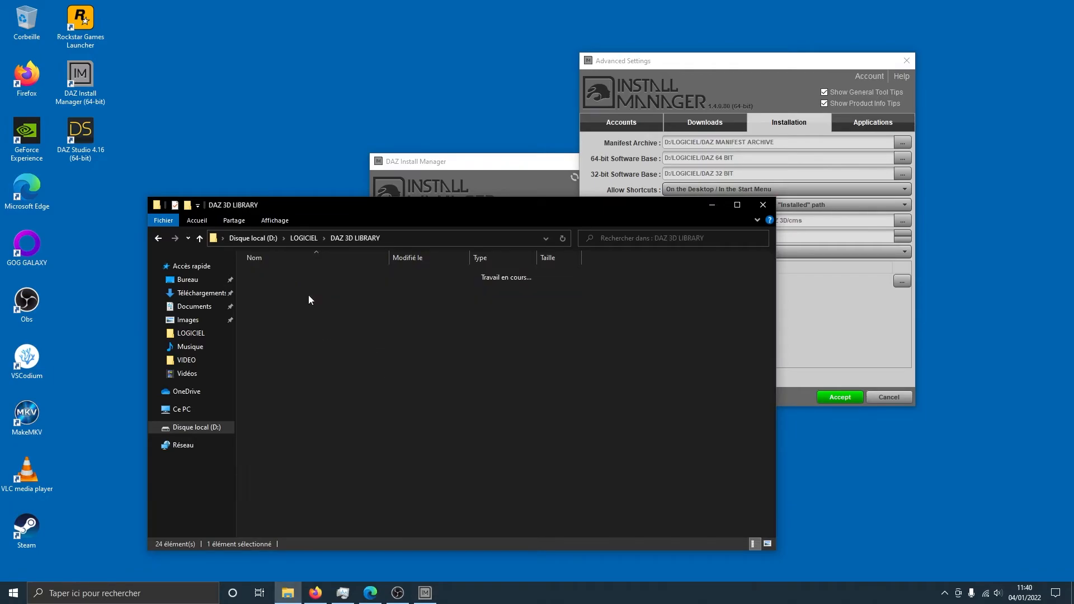
scroll(330, 319, "down", 12)
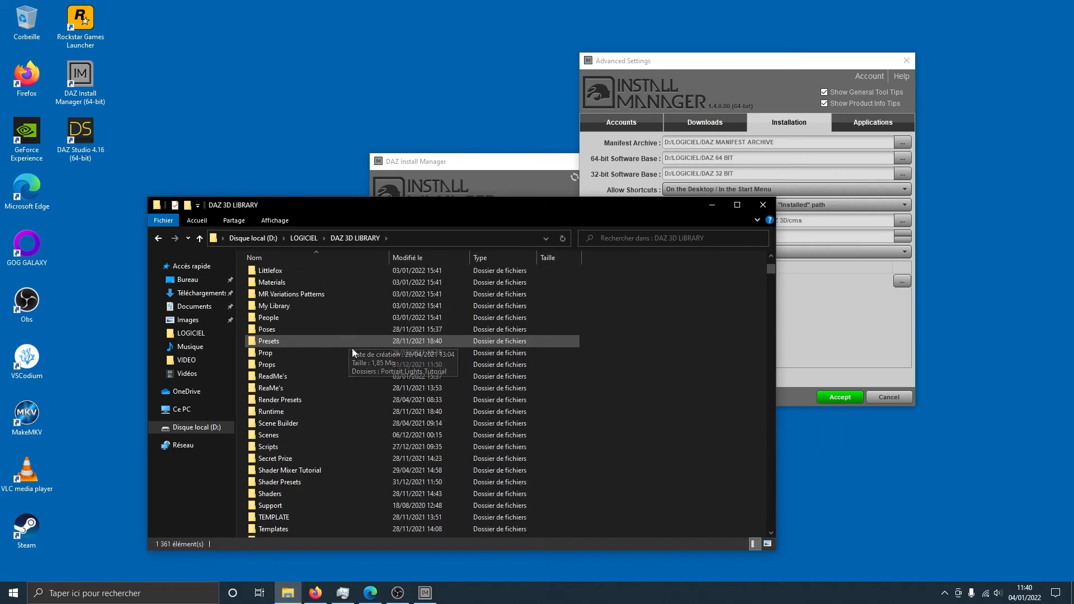
scroll(357, 354, "up", 15)
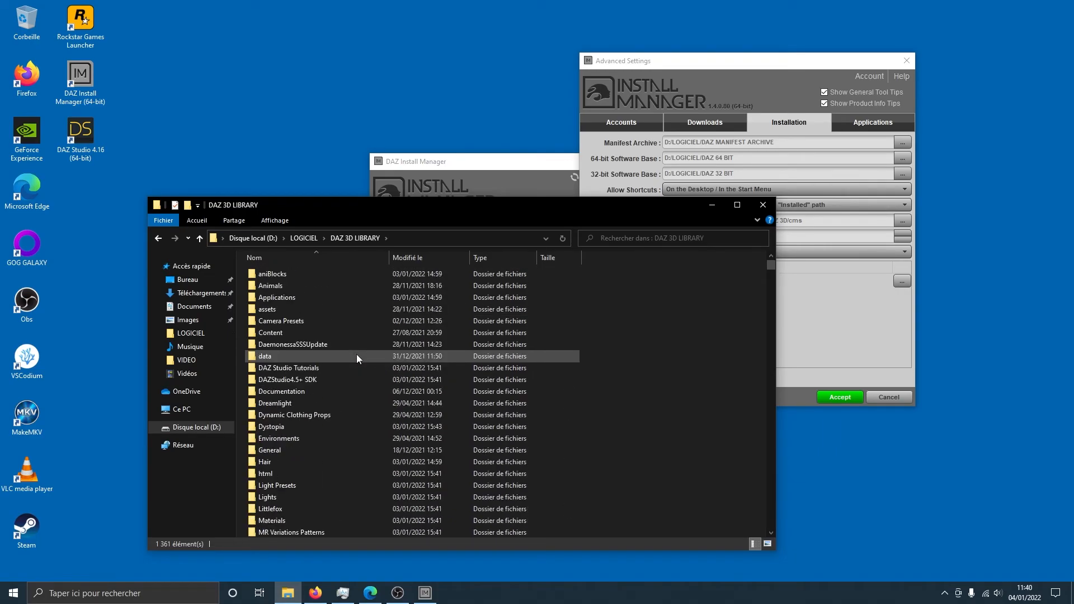
left_click(612, 68)
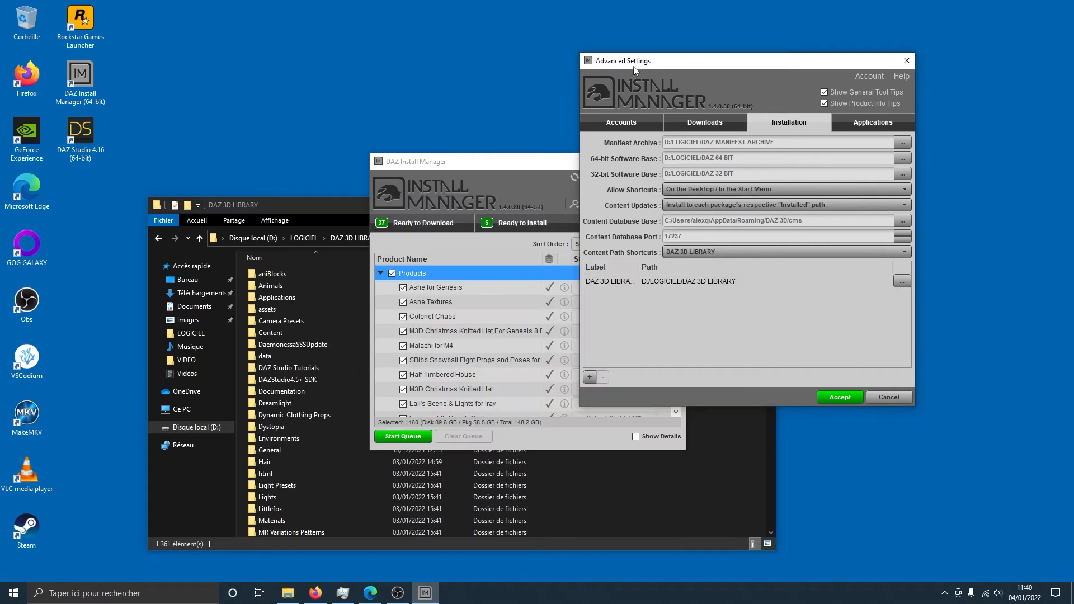
- Start a new application path in the Applications settings, choose Blender as the application and cancel the entry
left_click(864, 125)
left_click(590, 378)
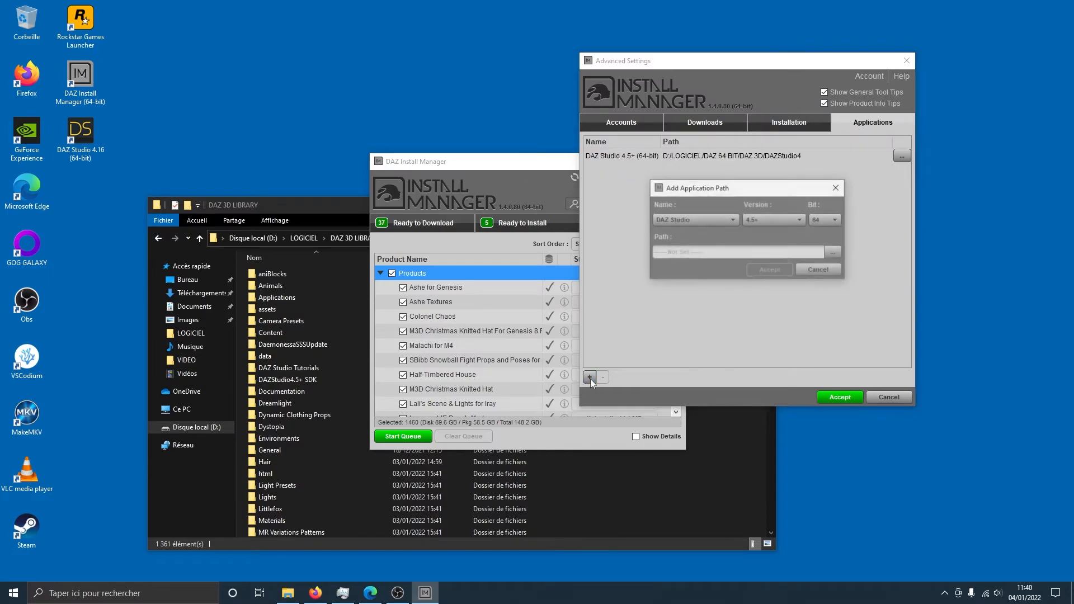
left_click(717, 219)
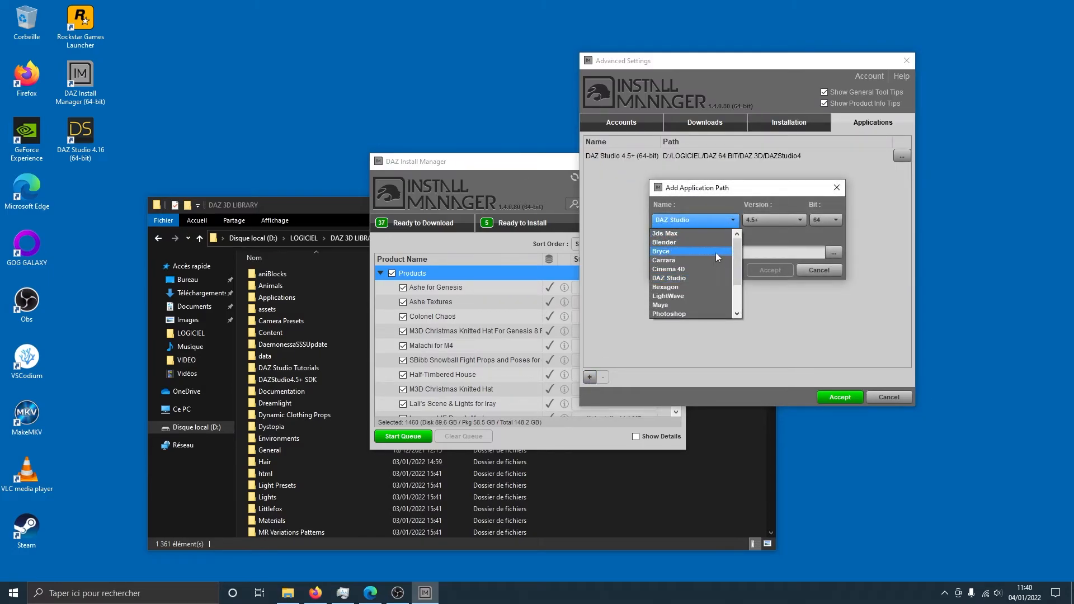
left_click(676, 241)
left_click(820, 271)
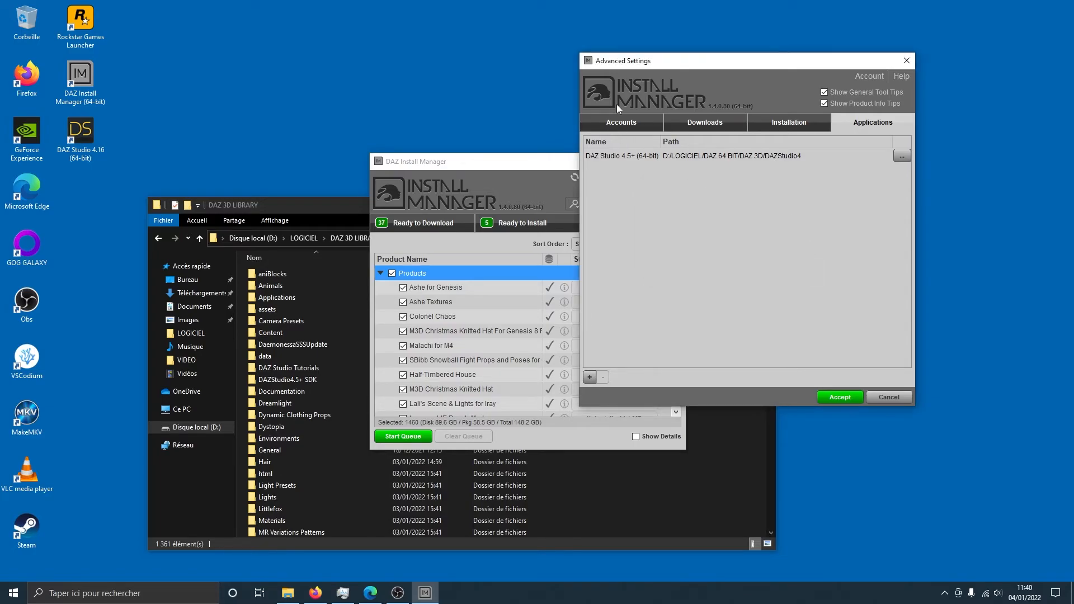
- Try adding an application path for Blender 2.9, bring up its folder selection, and cancel both the selection and the entry
left_click(641, 124)
left_click(841, 129)
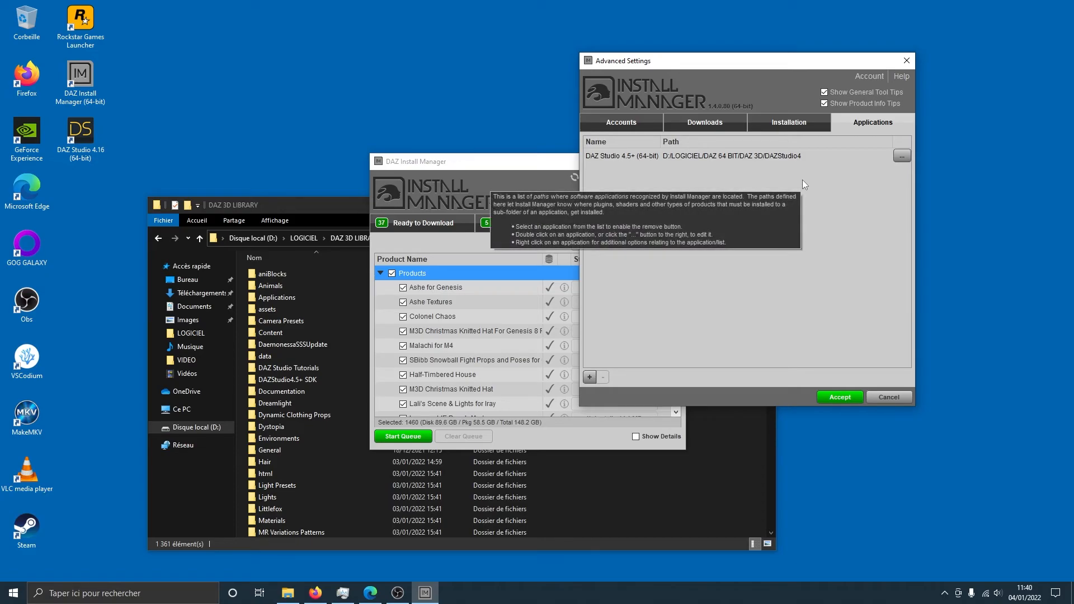
left_click(590, 378)
left_click(684, 220)
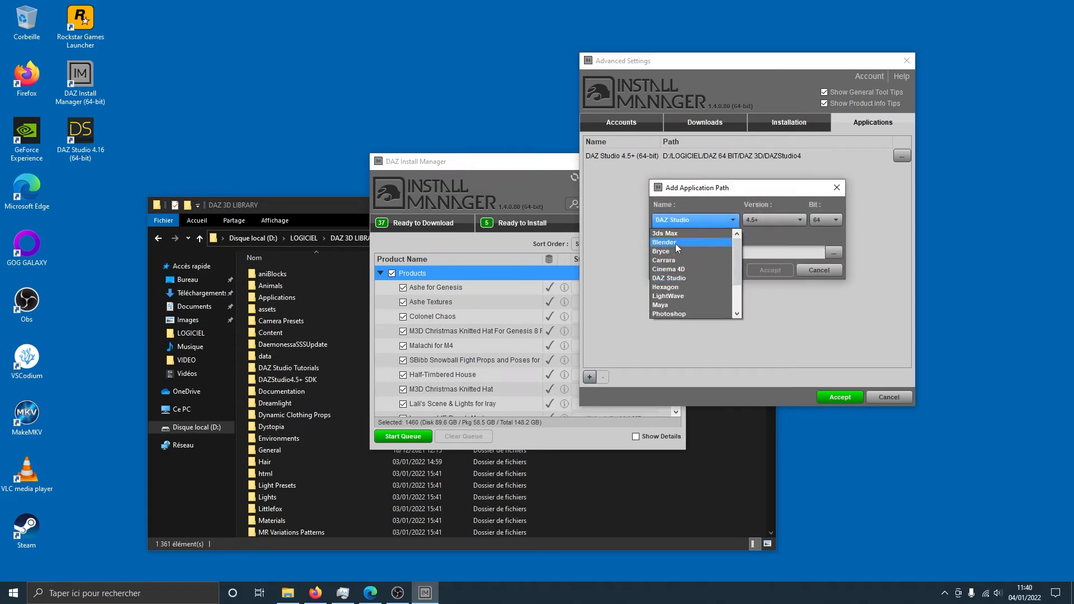
left_click(676, 244)
left_click(775, 221)
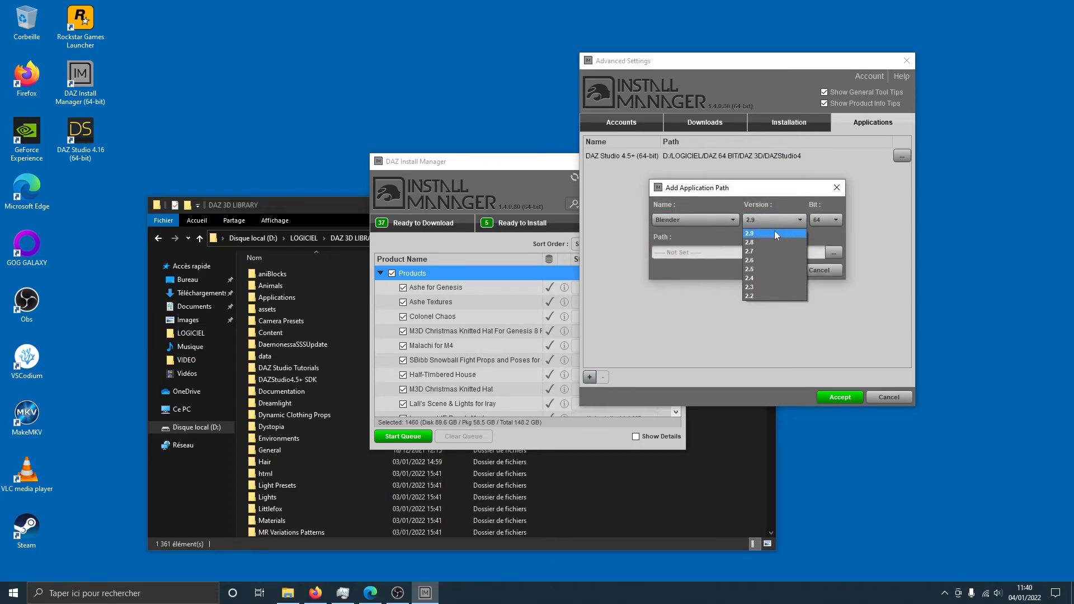
left_click(785, 234)
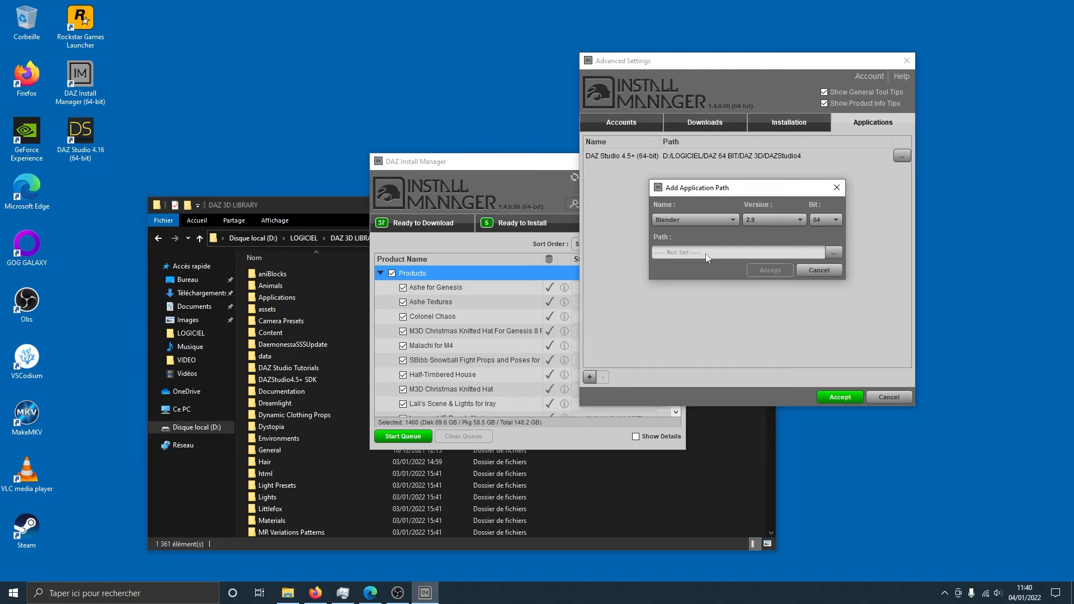
left_click(834, 252)
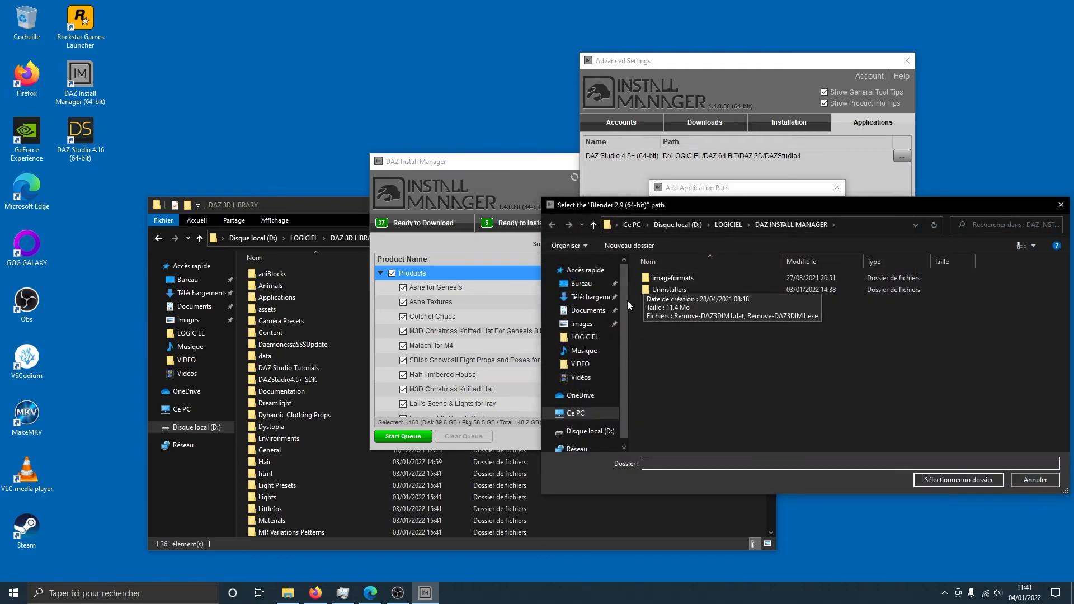
left_click(1036, 480)
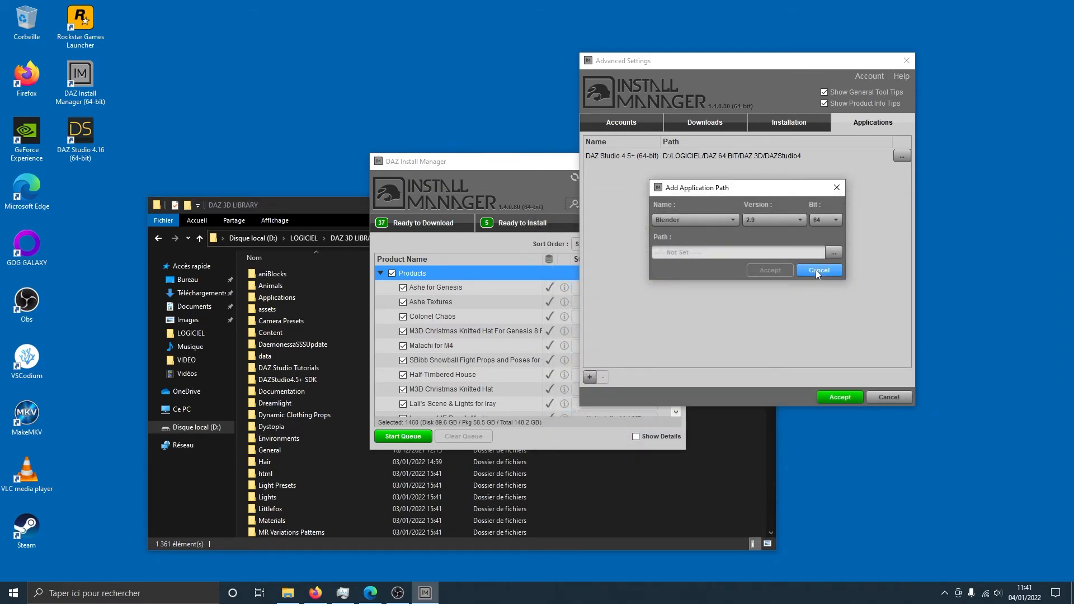
left_click(824, 271)
- Revisit the Installation, Downloads and Accounts settings, finishing on the installation paths
left_click(762, 118)
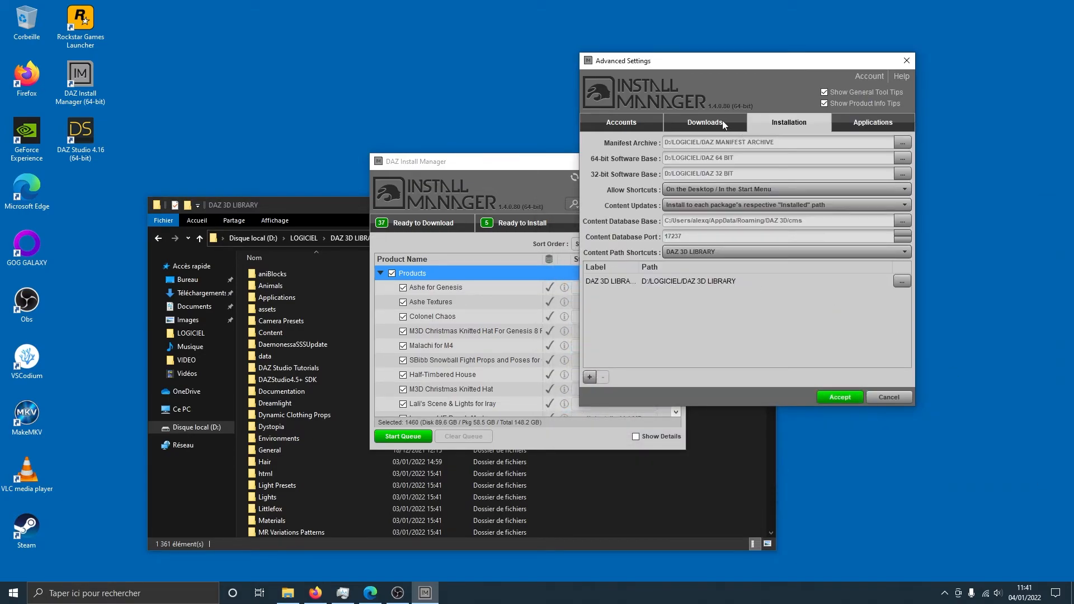
left_click(722, 121)
left_click(623, 127)
left_click(778, 124)
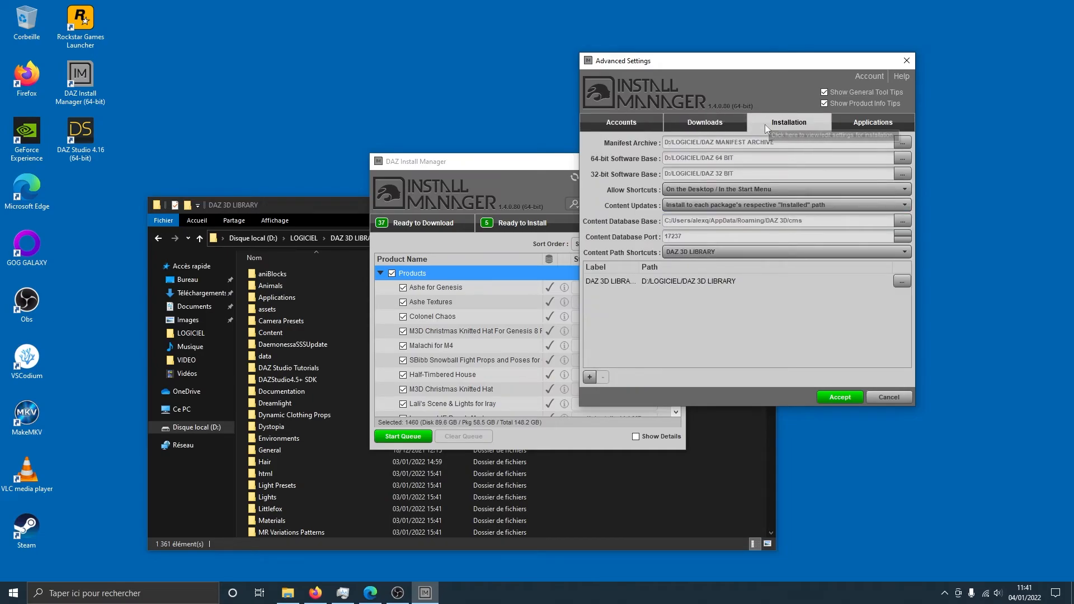
- Accept the advanced settings and display the list of products ready to download
left_click(846, 398)
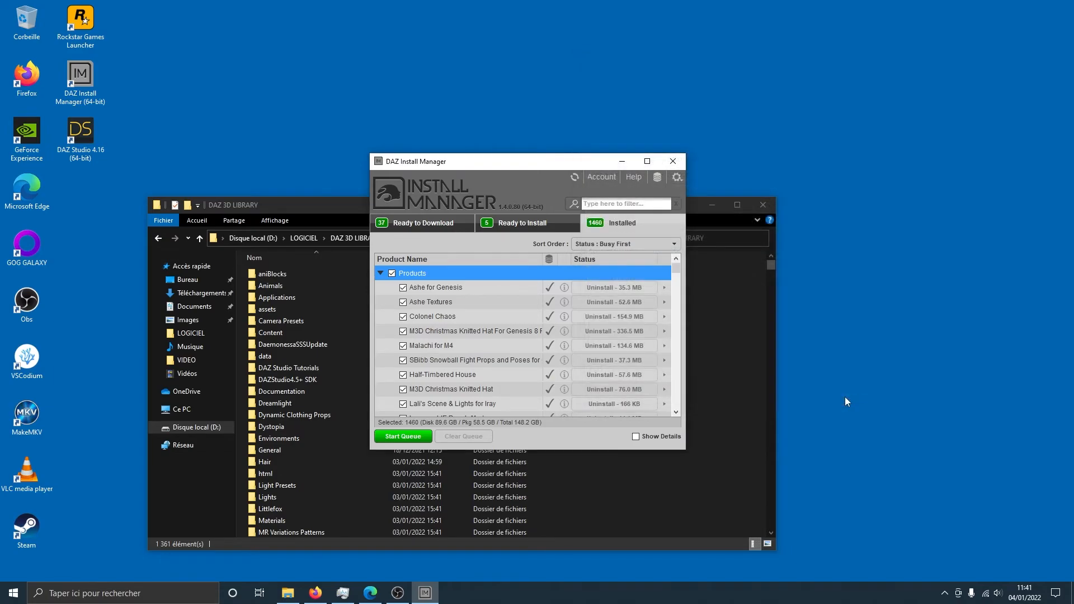
left_click(431, 225)
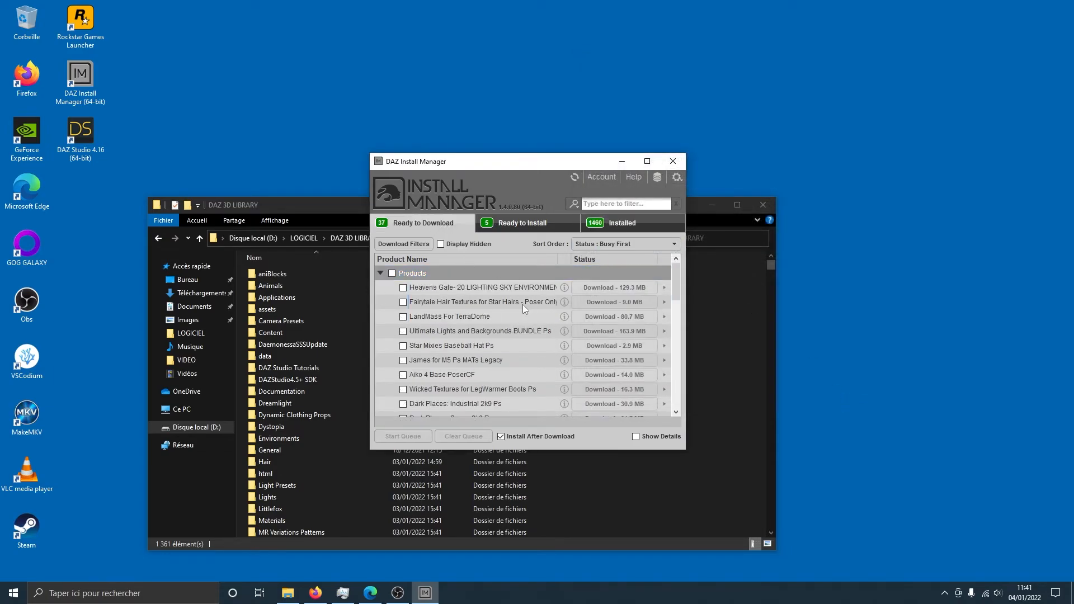
- Reopen Advanced Settings, review the installation paths beside the main window, and accept the settings
left_click(677, 176)
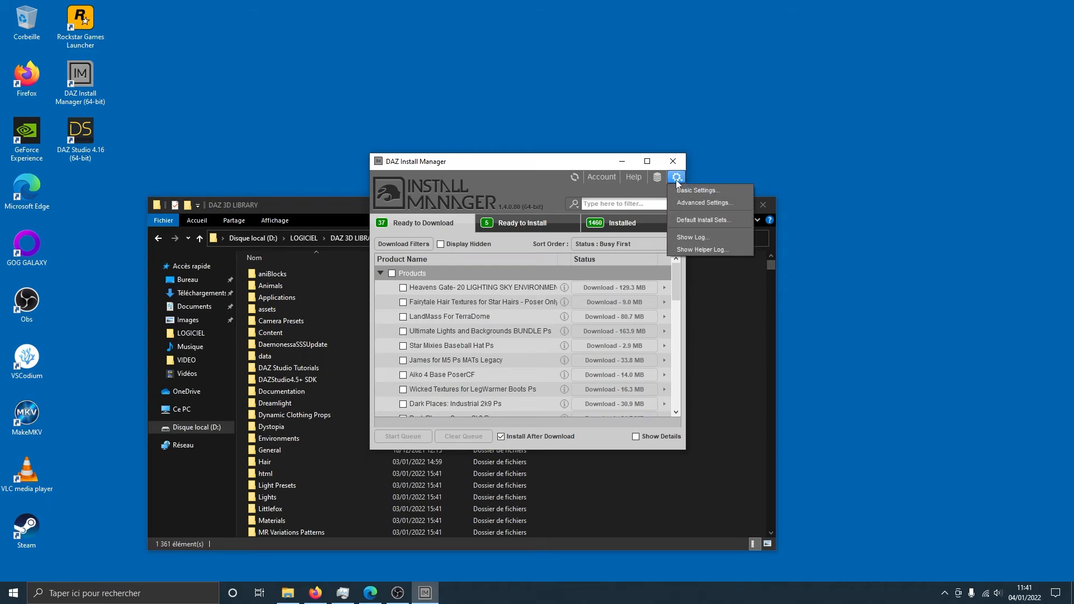
left_click(700, 203)
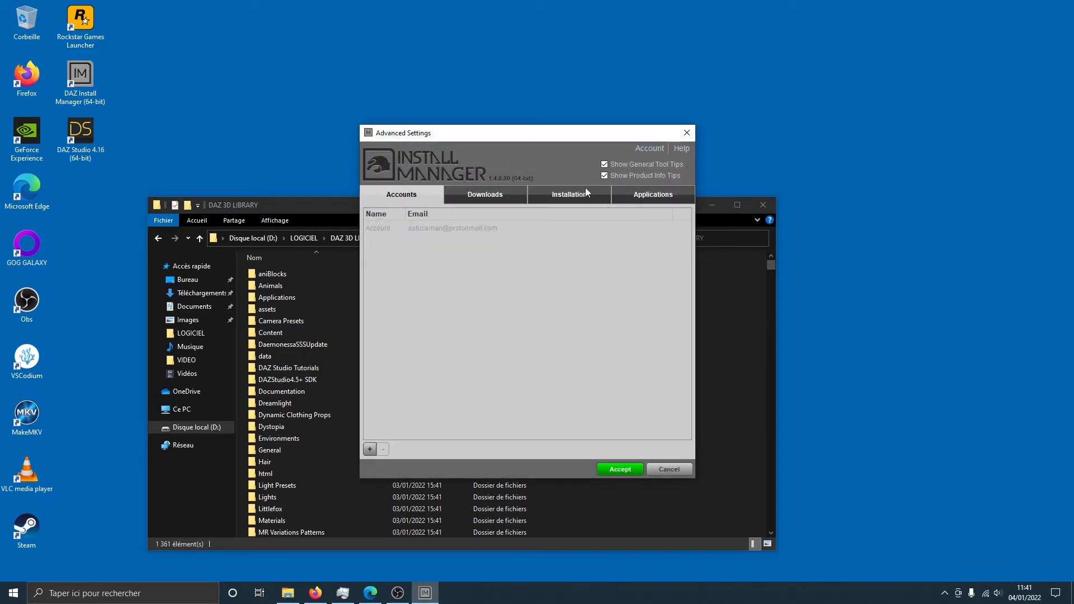
left_click(571, 195)
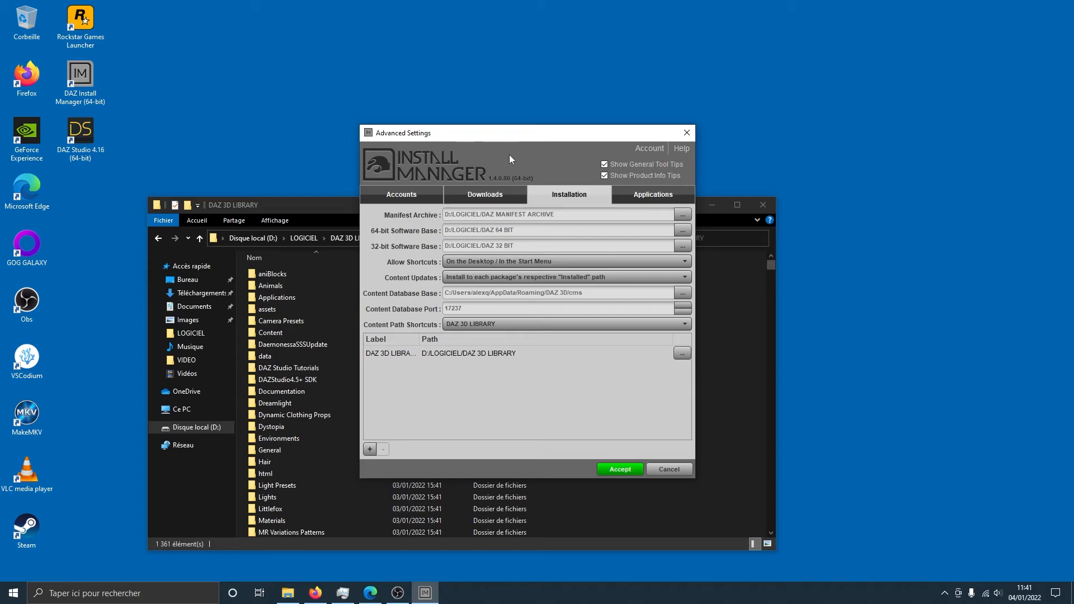
left_click_drag(512, 134, 714, 173)
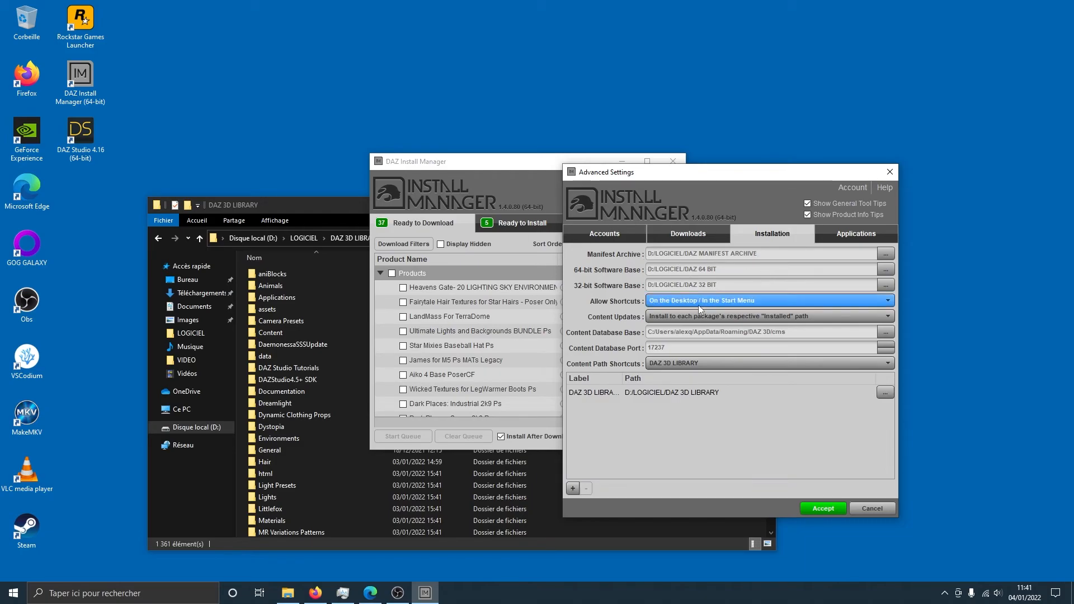
left_click(822, 509)
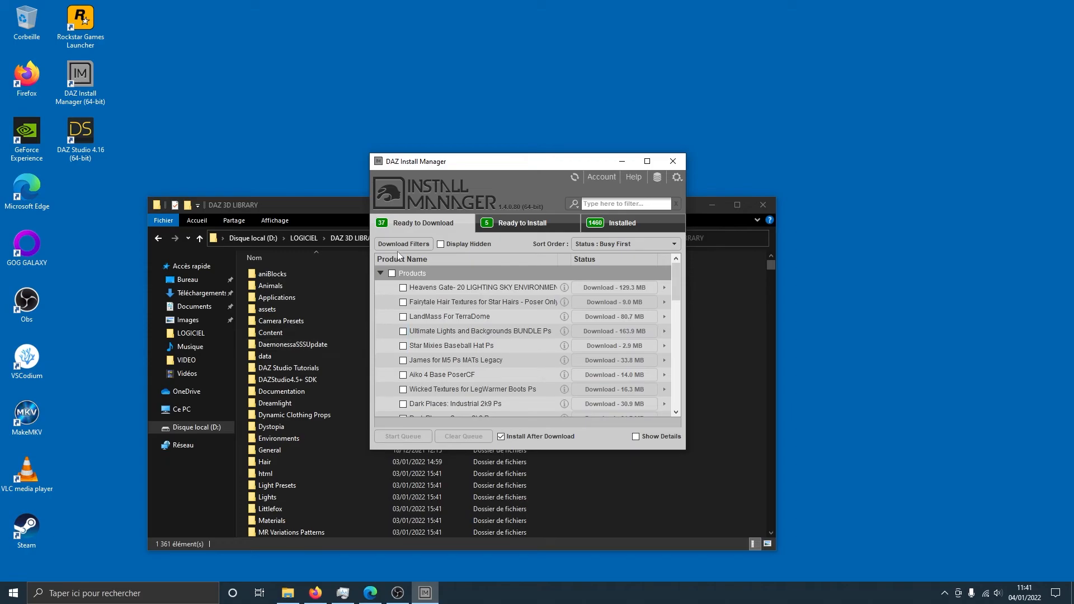
- Check the Ready to Install and Ready to Download lists, and glance at the DAZ 3D LIBRARY folder window before returning to Install Manager
left_click(523, 225)
left_click(417, 226)
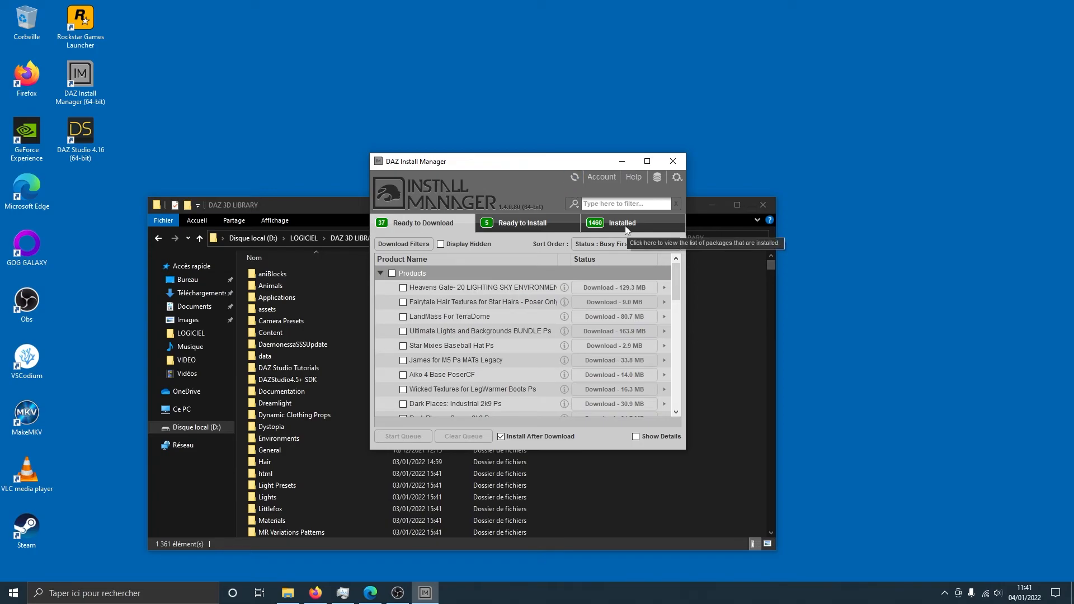
left_click(336, 207)
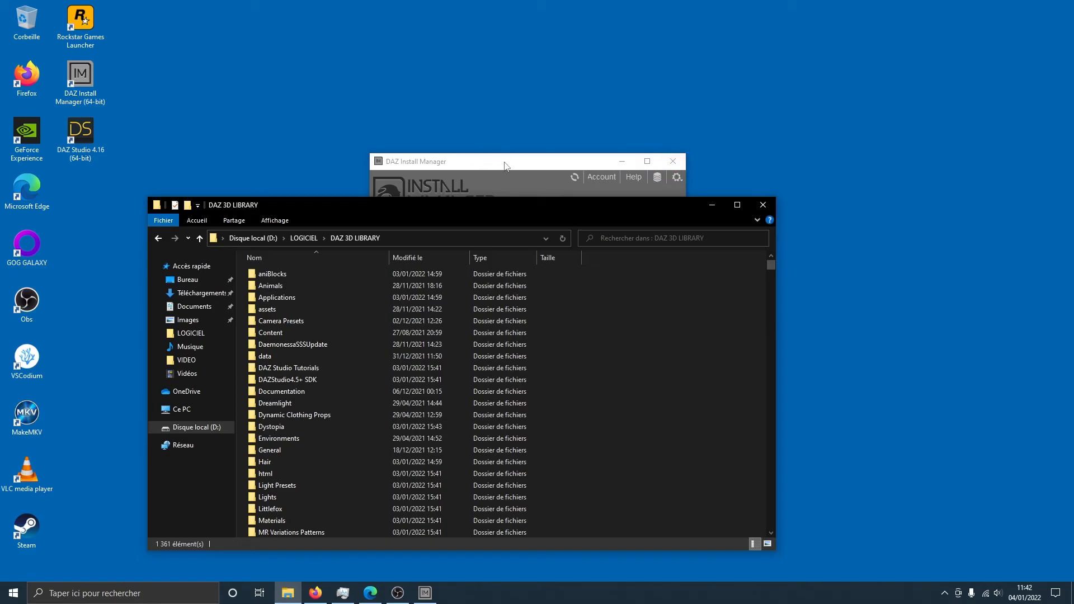
left_click(680, 163)
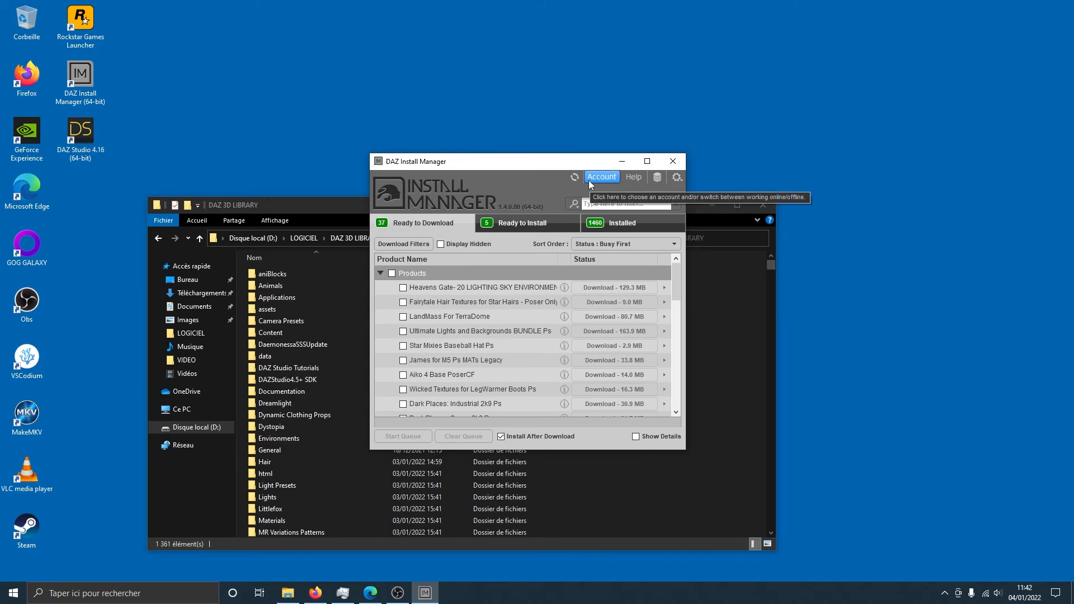
- Review the application and install type filters in the advanced Downloads settings, and accept the settings
left_click(677, 176)
left_click(694, 203)
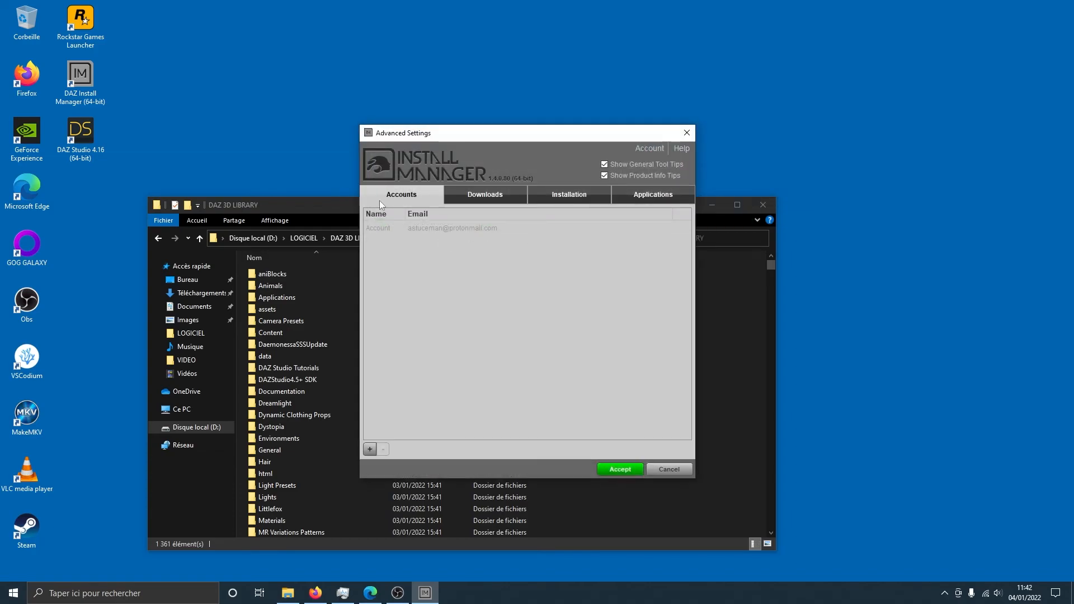
left_click(485, 194)
scroll(421, 336, "down", 10)
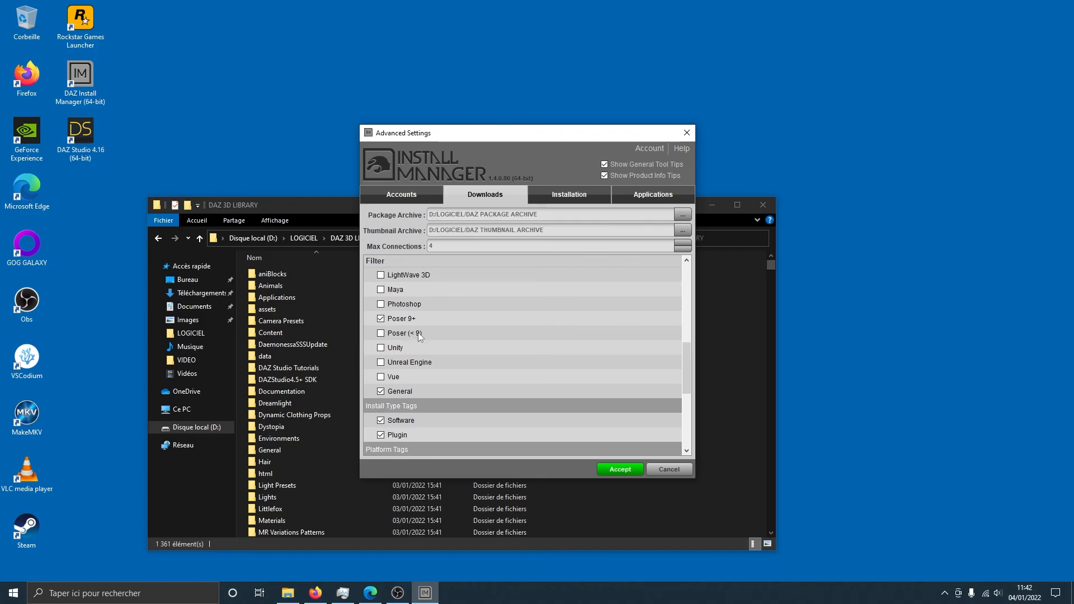
left_click(623, 469)
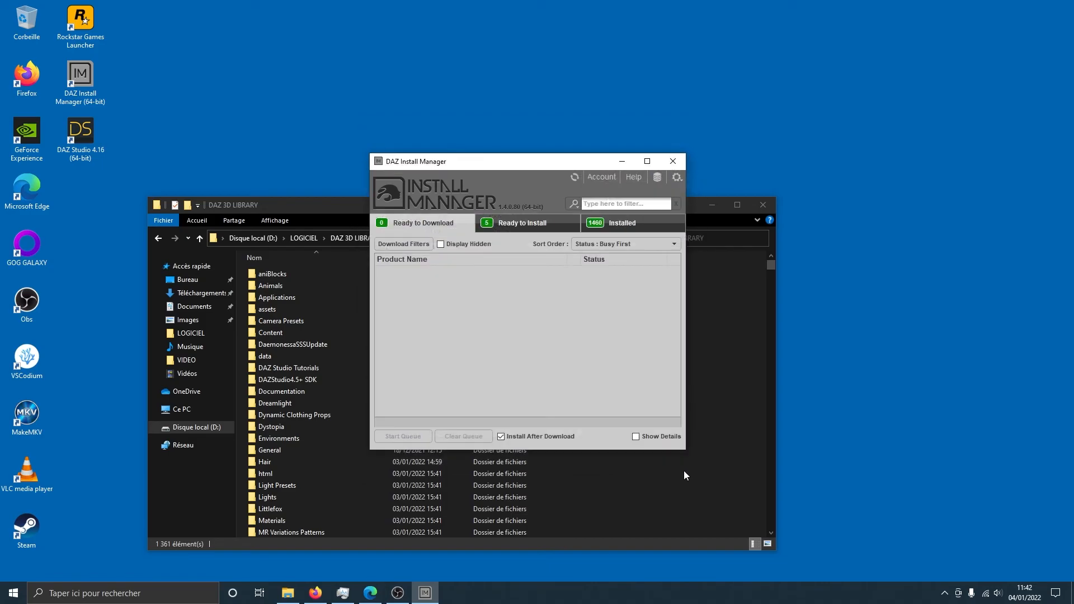
- Look through the Ready to Install, Installed and Ready to Download lists, finishing on the packages ready to install
left_click(515, 223)
left_click(616, 223)
left_click(414, 224)
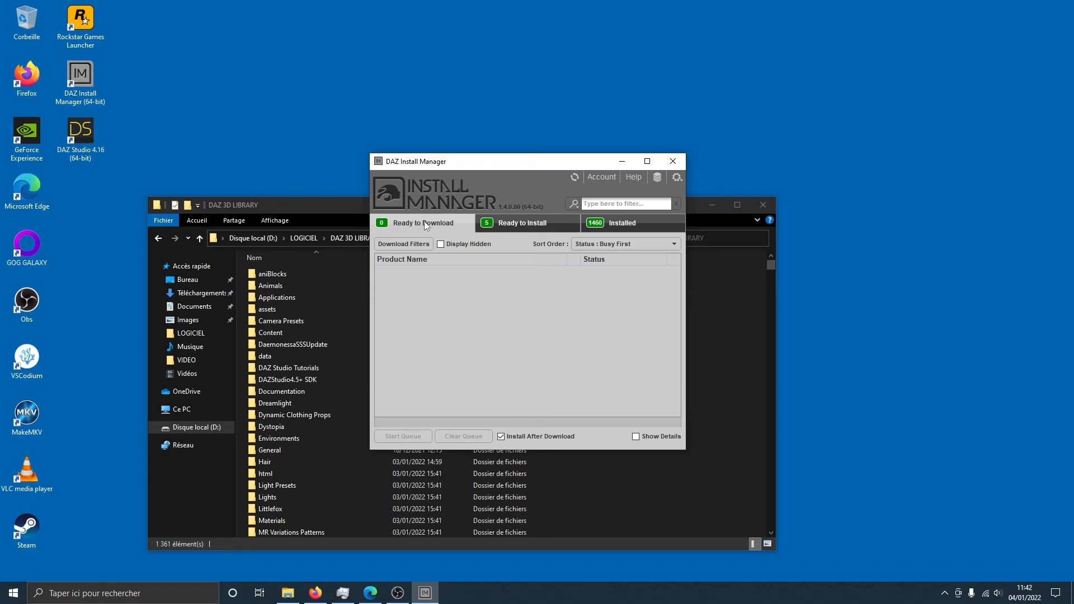
left_click(513, 229)
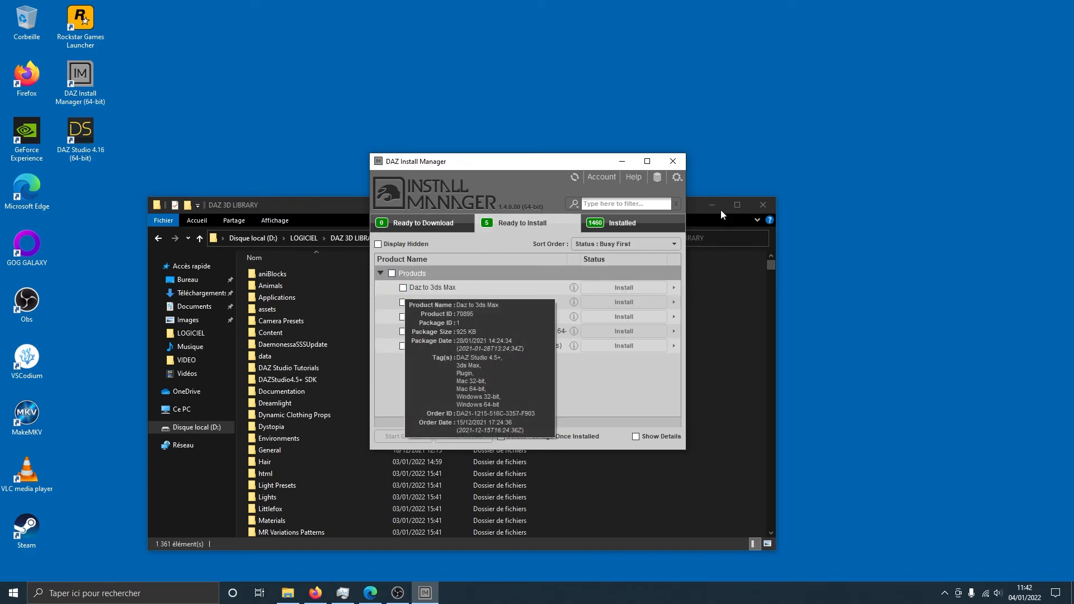
- Check the Applications settings in Advanced Settings and close the dialog
left_click(676, 178)
left_click(685, 204)
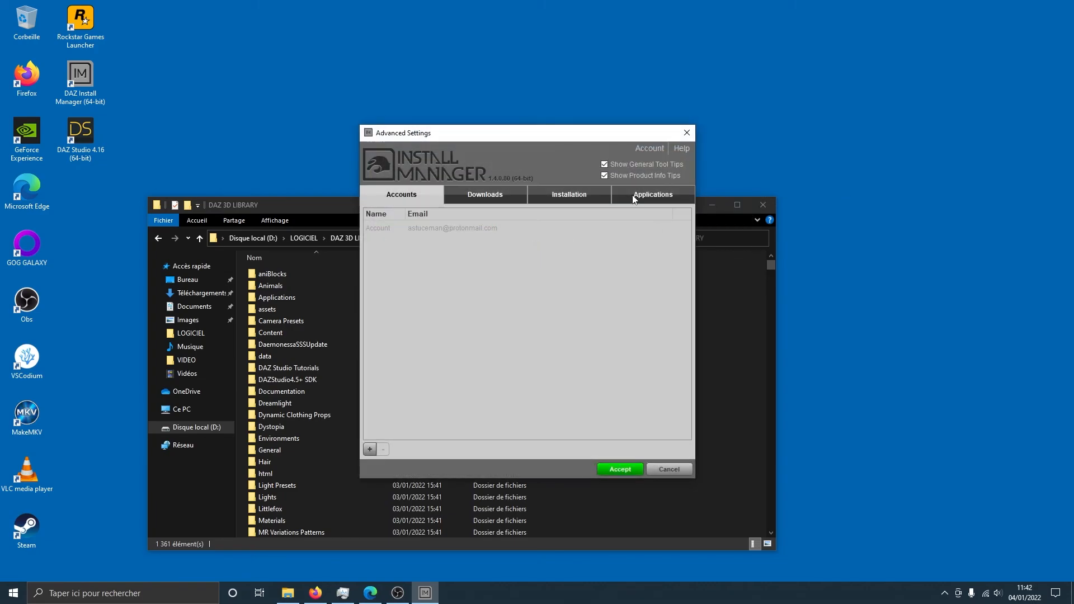
left_click(651, 196)
left_click(684, 135)
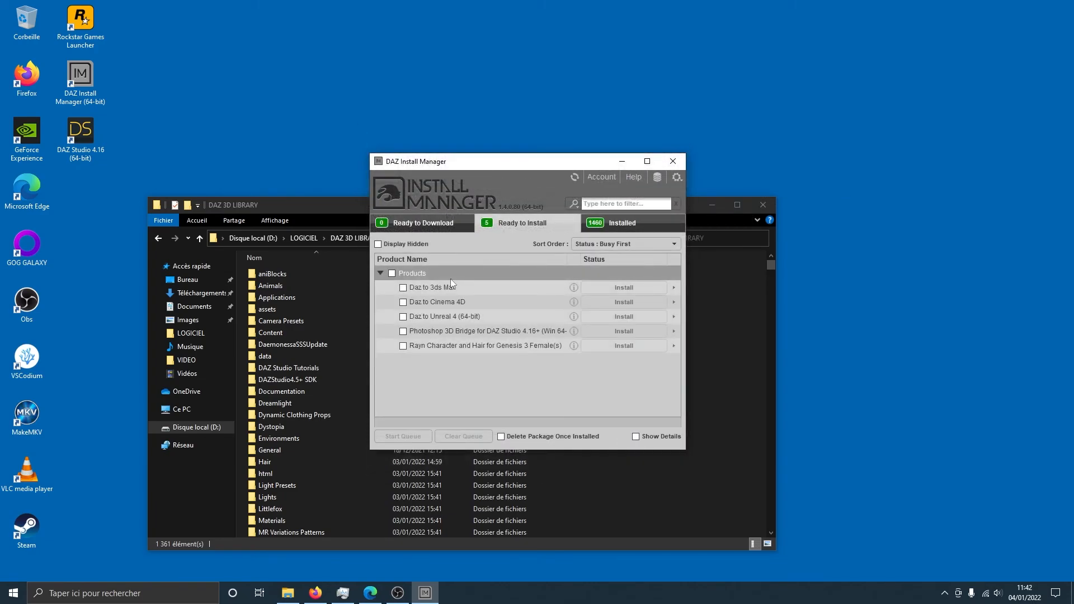
- Try to install the Daz to 3ds Max package without defining an application path, and dismiss the error dialog
left_click(404, 289)
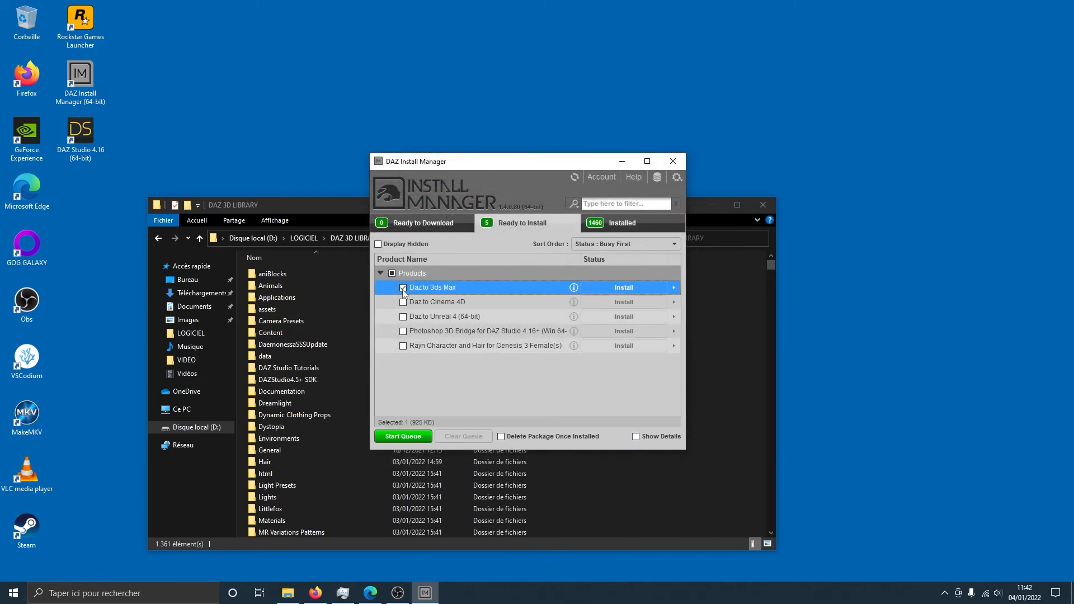
left_click(414, 436)
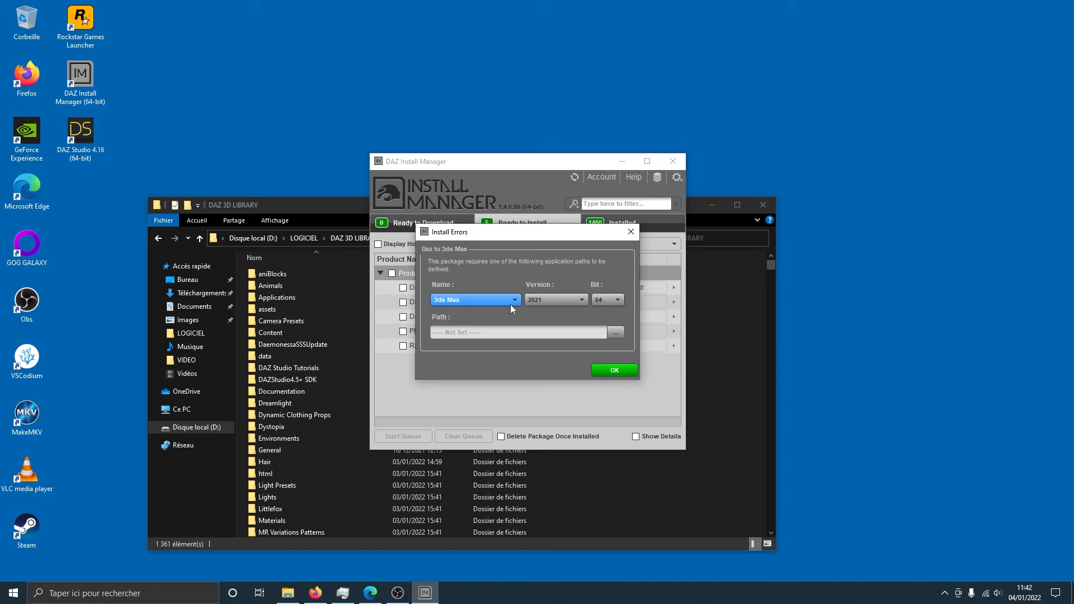
left_click(615, 370)
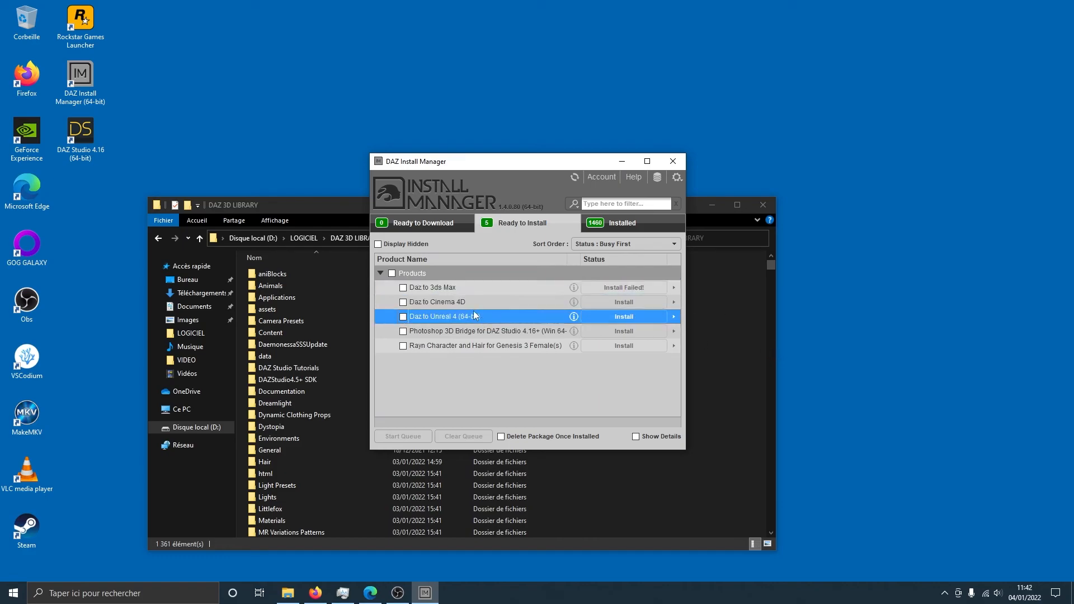
- Highlight the Photoshop 3D Bridge and Rayn Character packages in turn, and close the DAZ 3D LIBRARY folder window
left_click(457, 334)
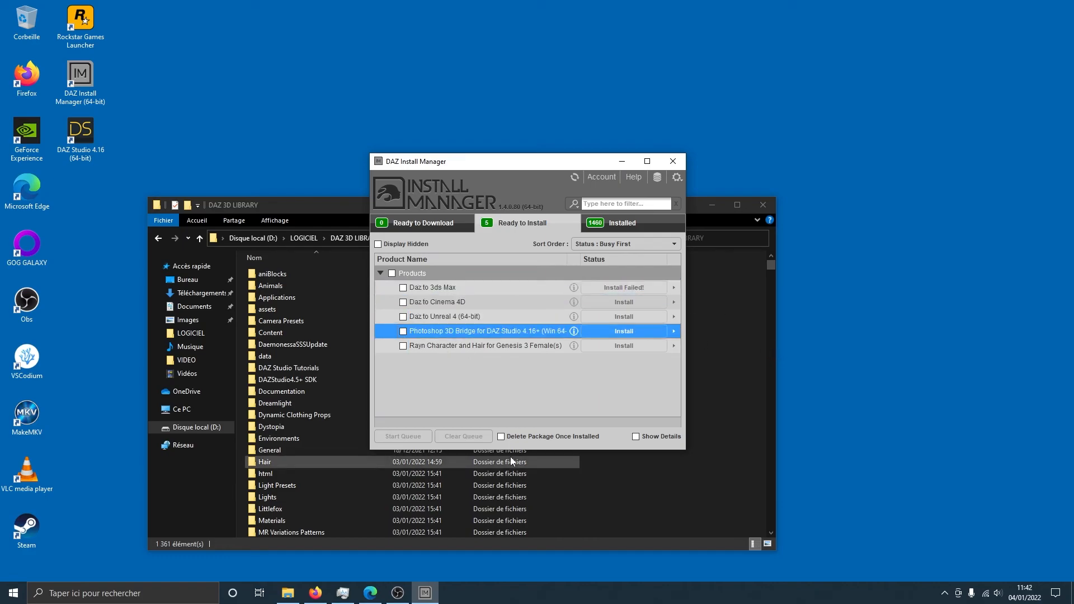
left_click(502, 345)
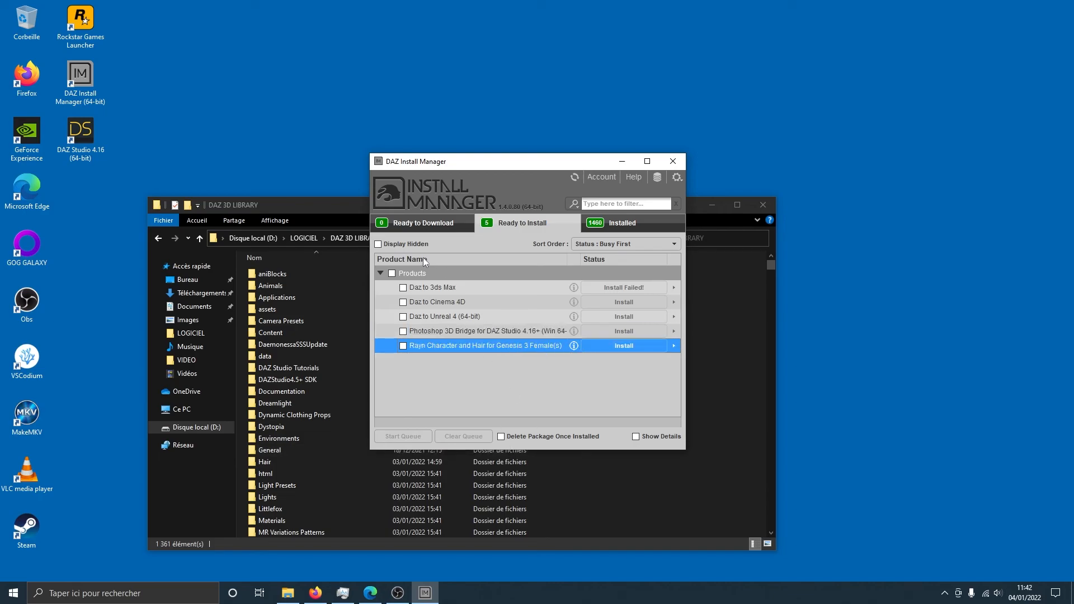
left_click(762, 206)
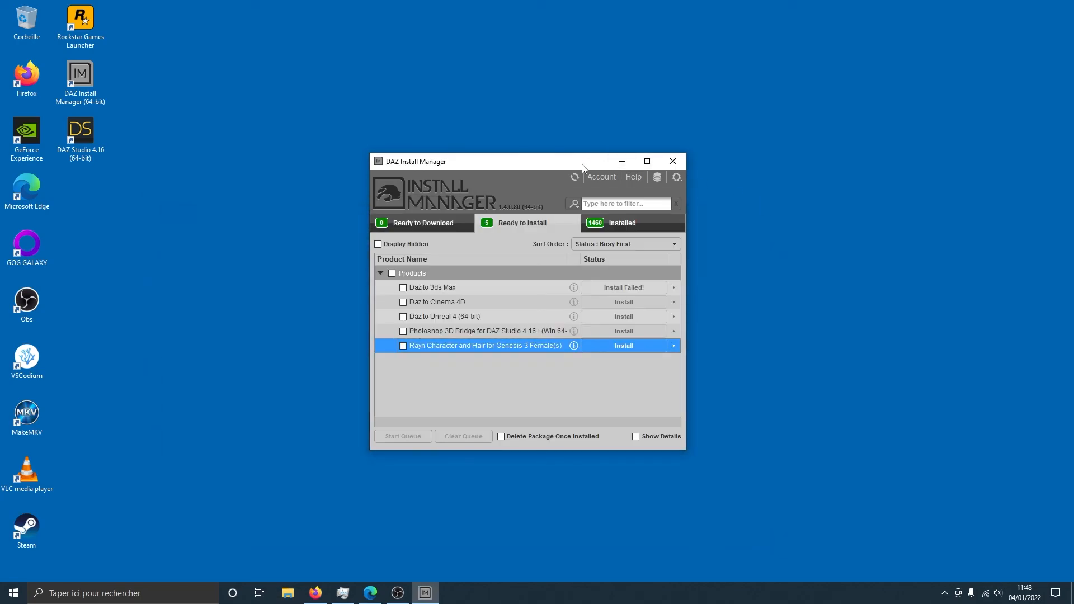